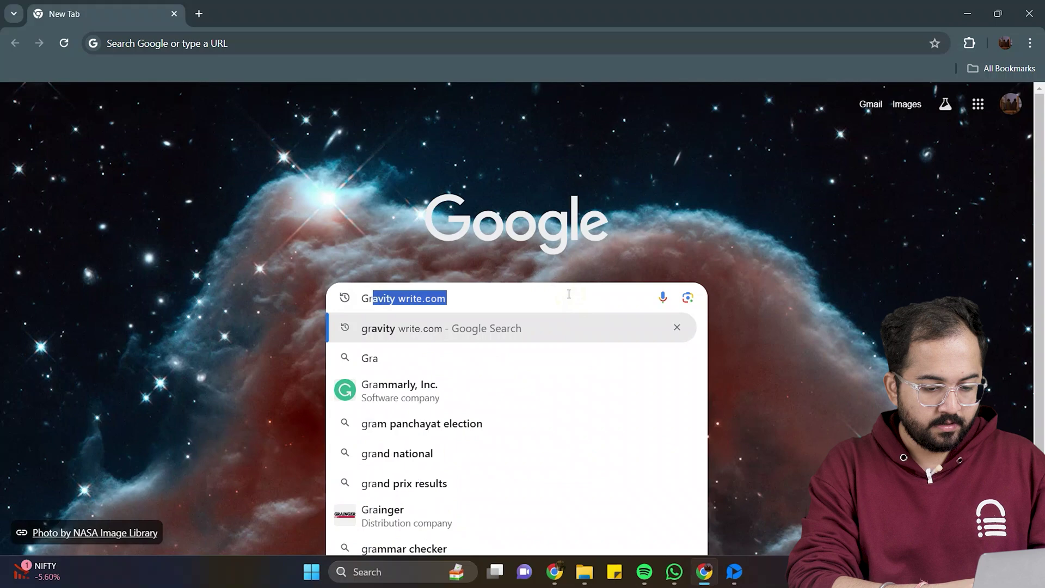
Step: Go to the GravityWrite site and sign up for a free account with Google
{"action": "key", "text": "Return"}
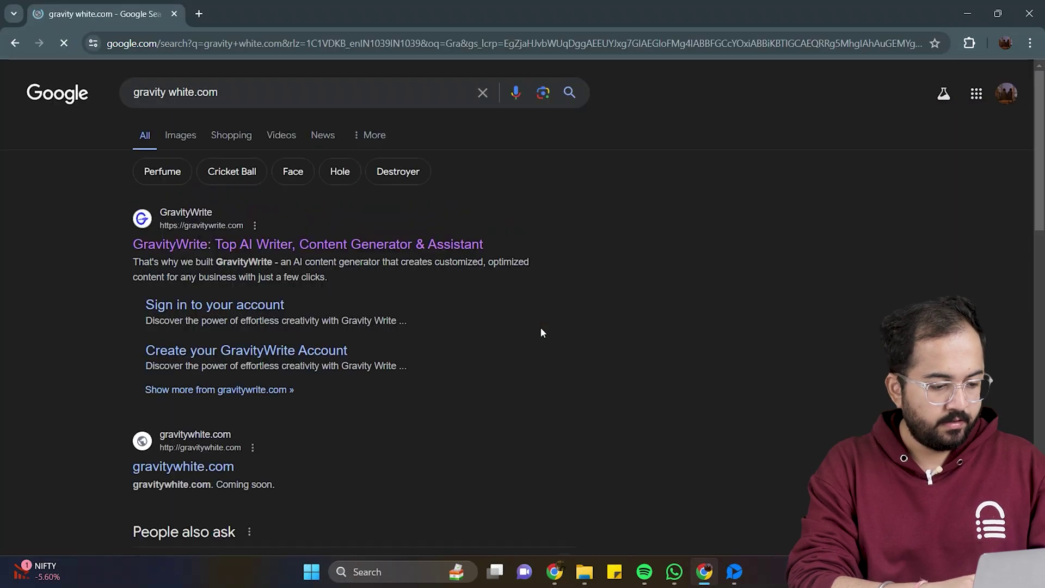
{"action": "left_click", "coordinate": [368, 246]}
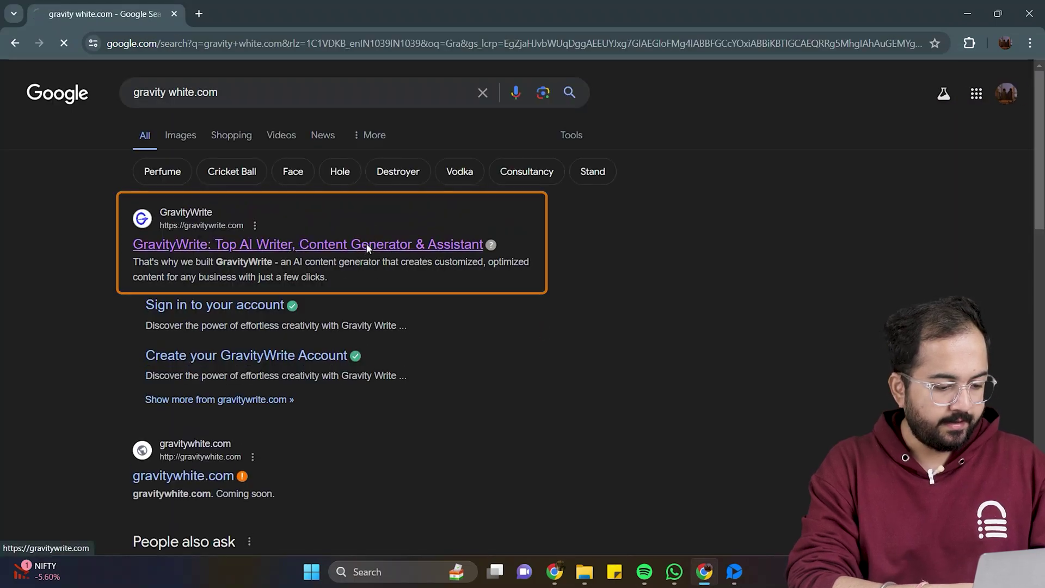
{"action": "left_click", "coordinate": [868, 128]}
{"action": "left_click", "coordinate": [501, 320]}
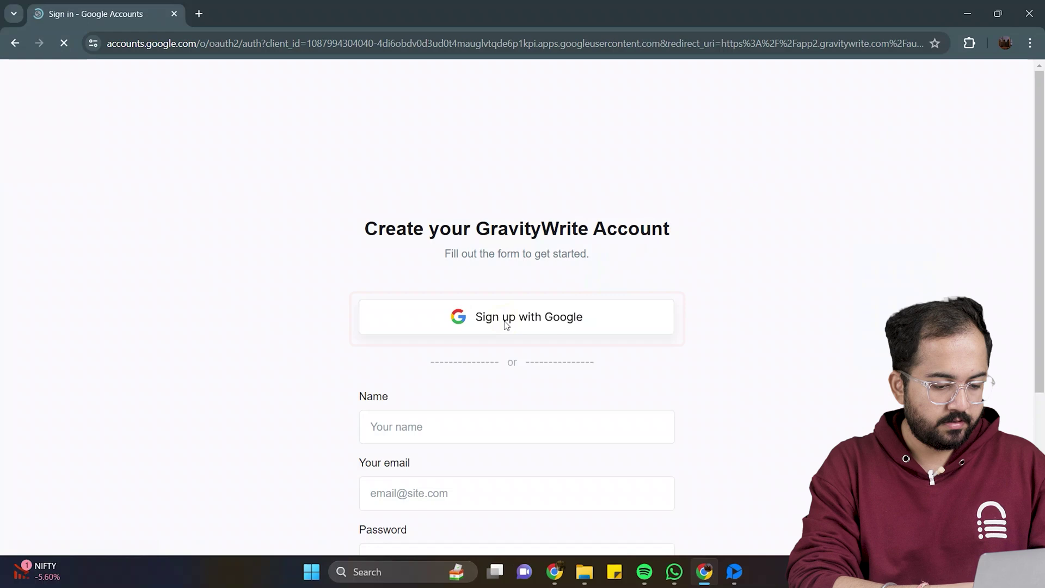
Step: Open the Logo Design Ideas tool under the Image Prompts category
{"action": "scroll", "coordinate": [82, 385], "scroll_direction": "down", "scroll_amount": 6}
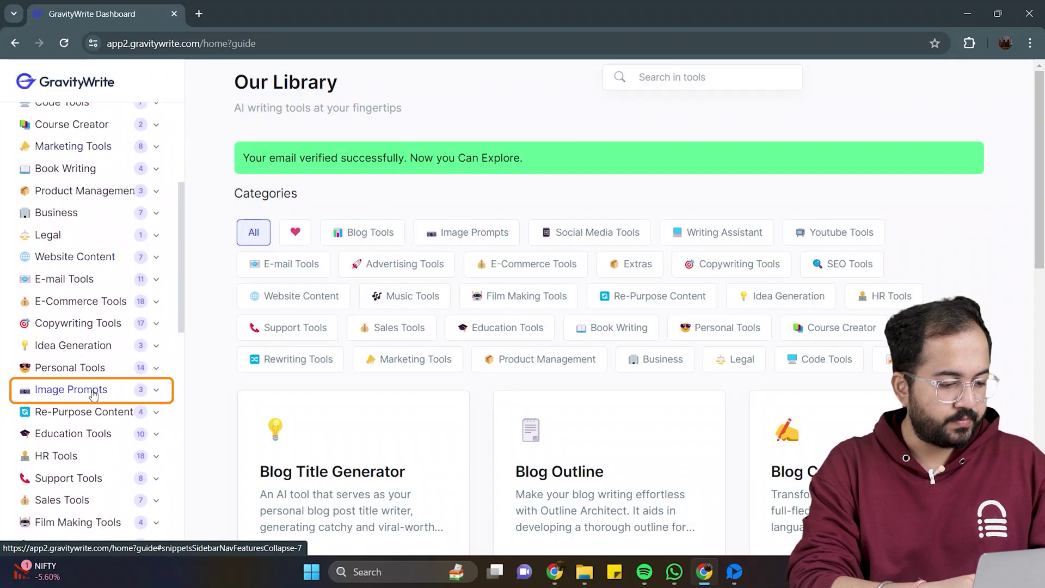
{"action": "left_click", "coordinate": [93, 393]}
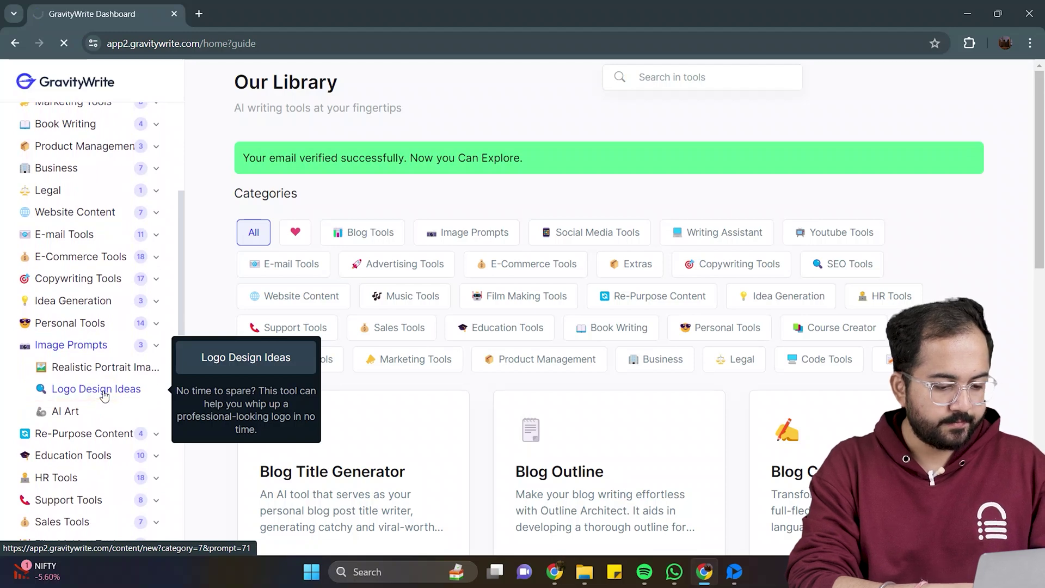
{"action": "left_click", "coordinate": [105, 395]}
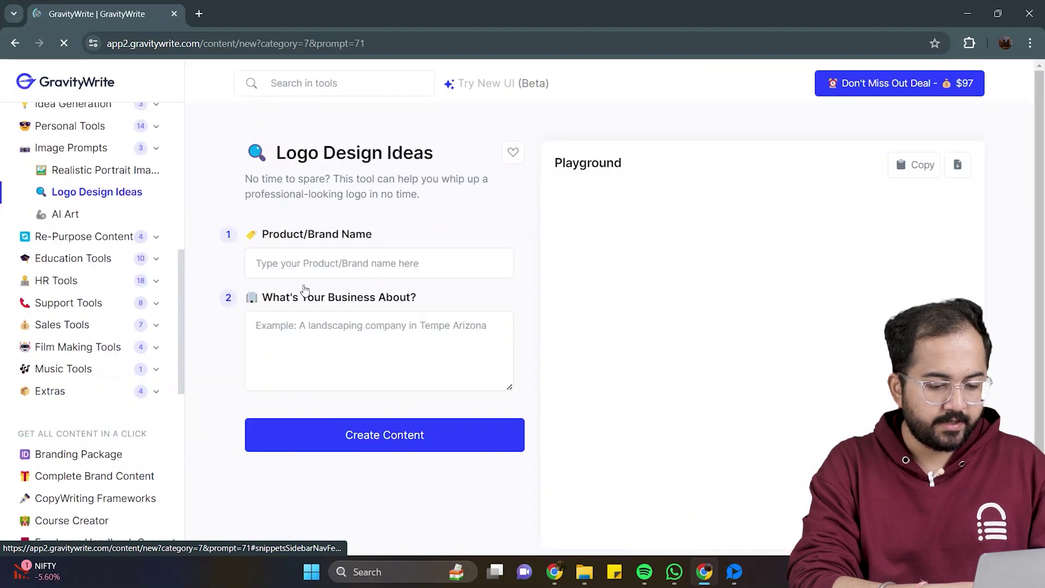
Step: Enter brand name 'Heaven Pizzeria' and the pasted pizzeria description, then generate the logo ideas
{"action": "left_click", "coordinate": [329, 259]}
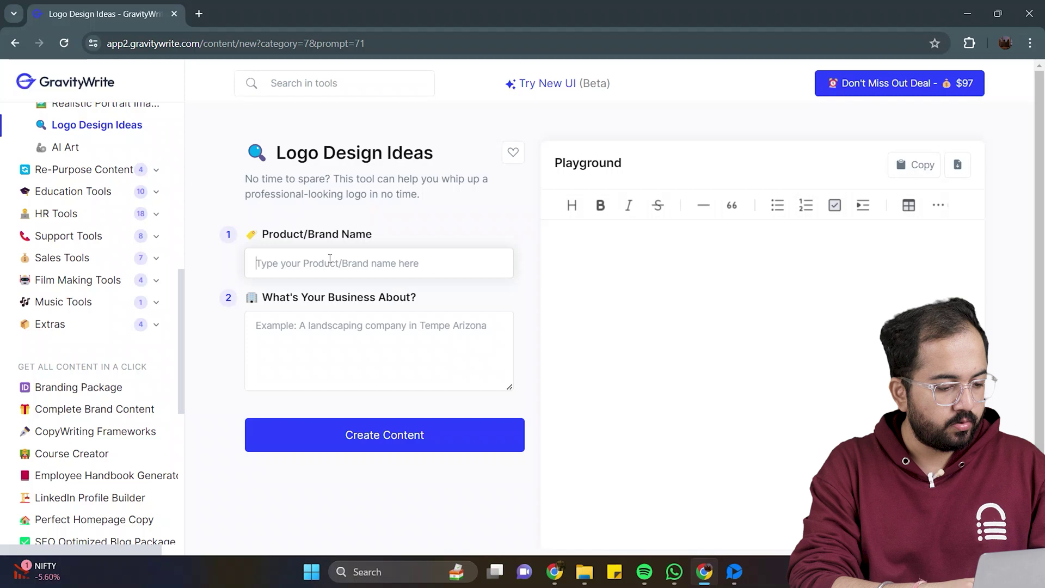
{"action": "type", "text": "Heaven"}
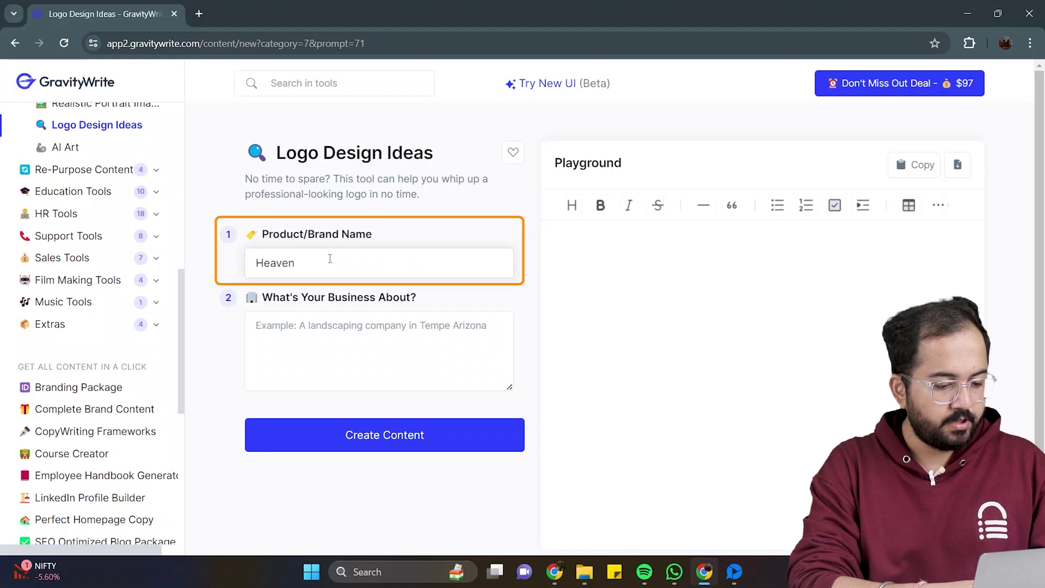
{"action": "type", "text": " Pizzeria"}
{"action": "left_click", "coordinate": [318, 341]}
{"action": "type", "text": "We craft delicious pizzas with fresh ingredients, offering a delightful dining experience for all tastes"}
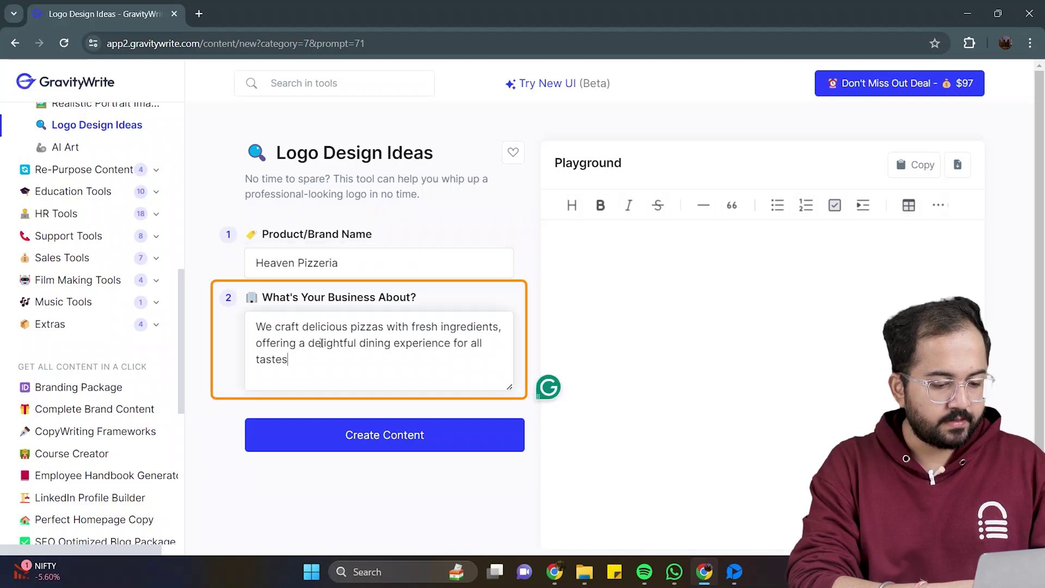
{"action": "type", "text": "."}
{"action": "left_click", "coordinate": [397, 435]}
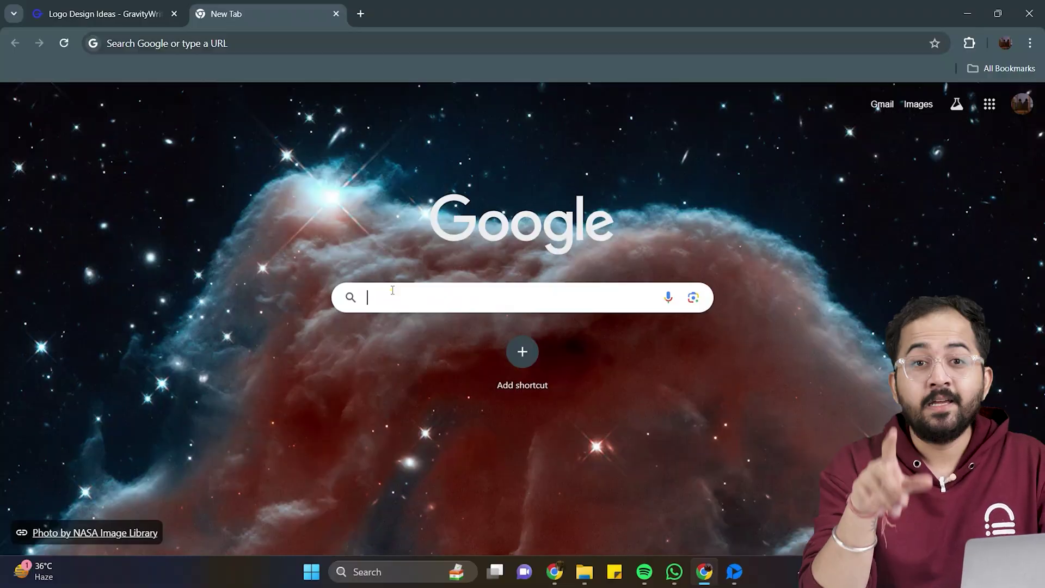
Step: Search for ideogram ai, open the Ideogram website and sign in with Google
{"action": "left_click", "coordinate": [392, 291]}
{"action": "type", "text": "Ideo"}
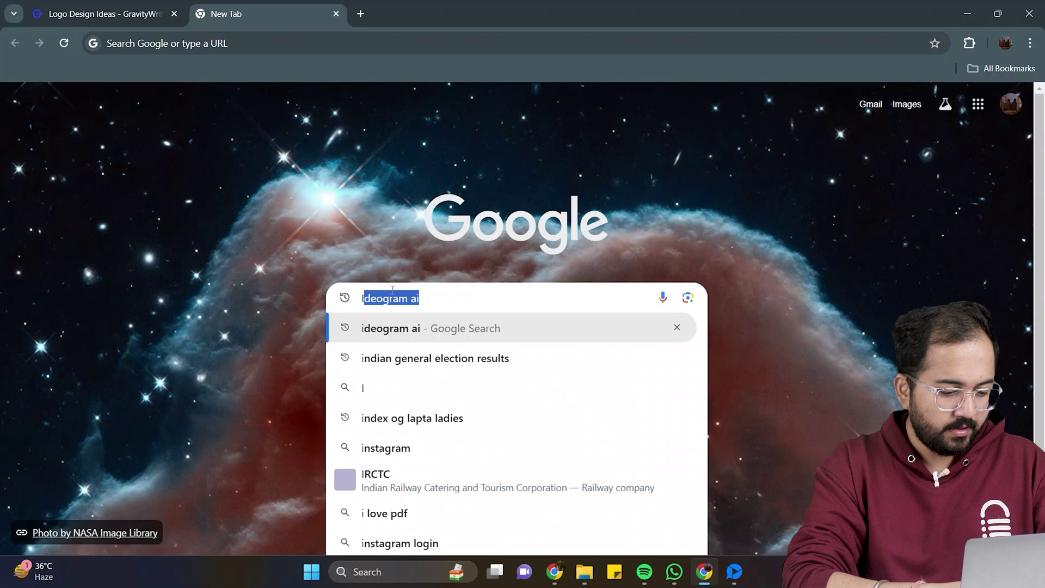
{"action": "left_click", "coordinate": [468, 327]}
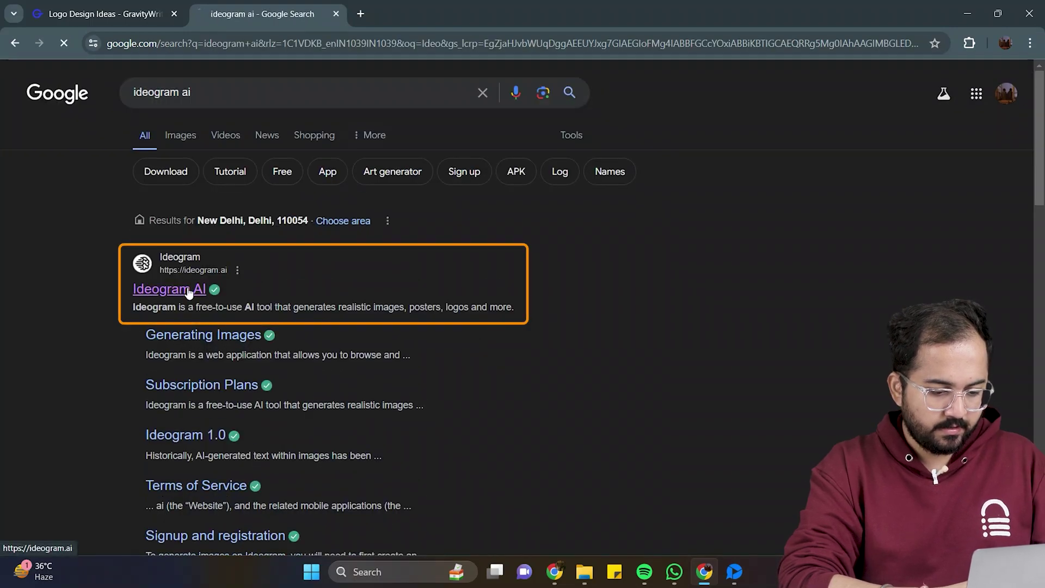
{"action": "left_click", "coordinate": [188, 292]}
{"action": "left_click", "coordinate": [544, 453]}
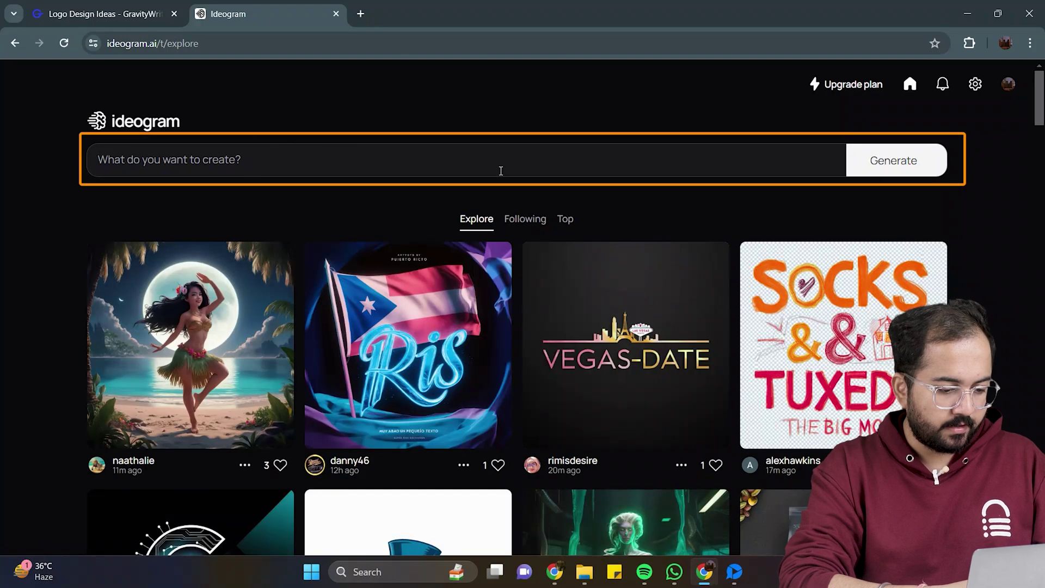
Step: Paste the heavenly pizza-slice-on-cloud logo prompt and generate the images
{"action": "left_click", "coordinate": [500, 171]}
{"action": "type", "text": "Develop an abstract concept logo for 'Heaven Pizzeria' by creating a stylized icon of a heavenly pizza slice floating above a whimsical cloud. Use a color palette of soft blues, whites, and yellows to convey a heavenly and fresh feel. Incorporate subtle stars or sparkles around the pizza slice to enhance the magical theme. This design should stand out as artistic and dreamy against a white background."}
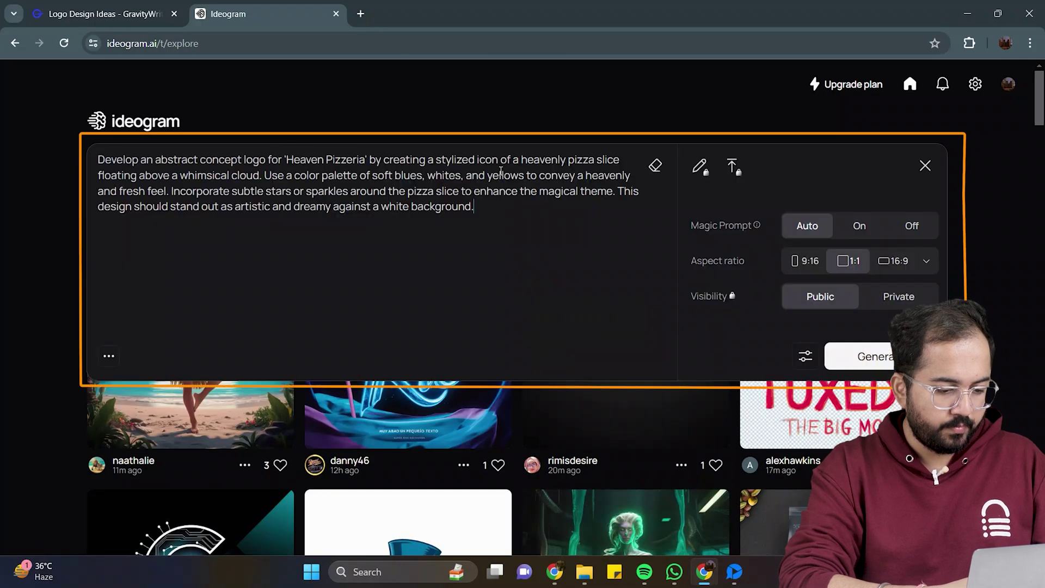
{"action": "left_click", "coordinate": [870, 356]}
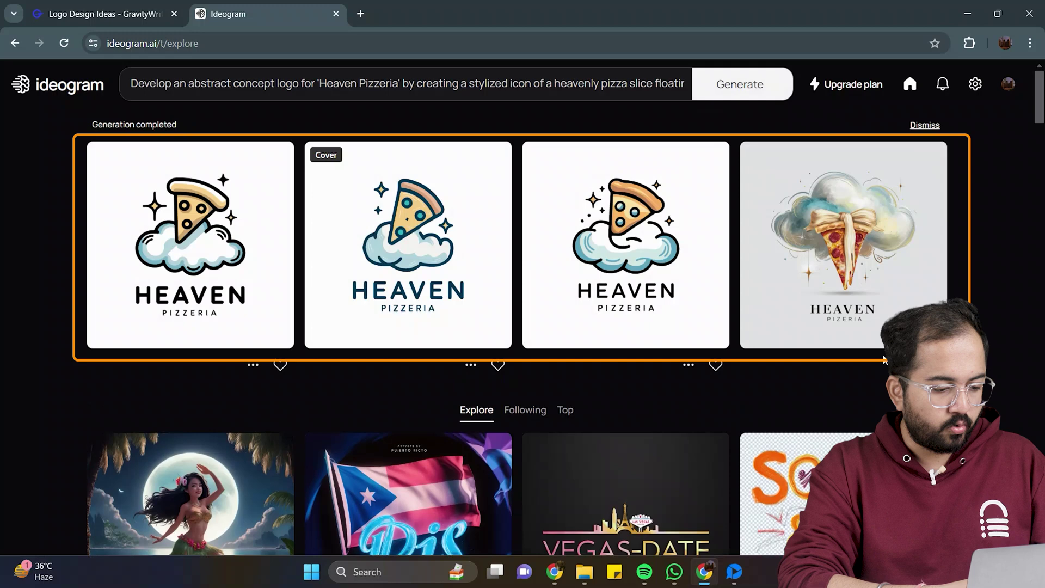
Step: Download the fourth, watercolour-style Heaven Pizzeria logo as a JPEG
{"action": "left_click", "coordinate": [841, 251]}
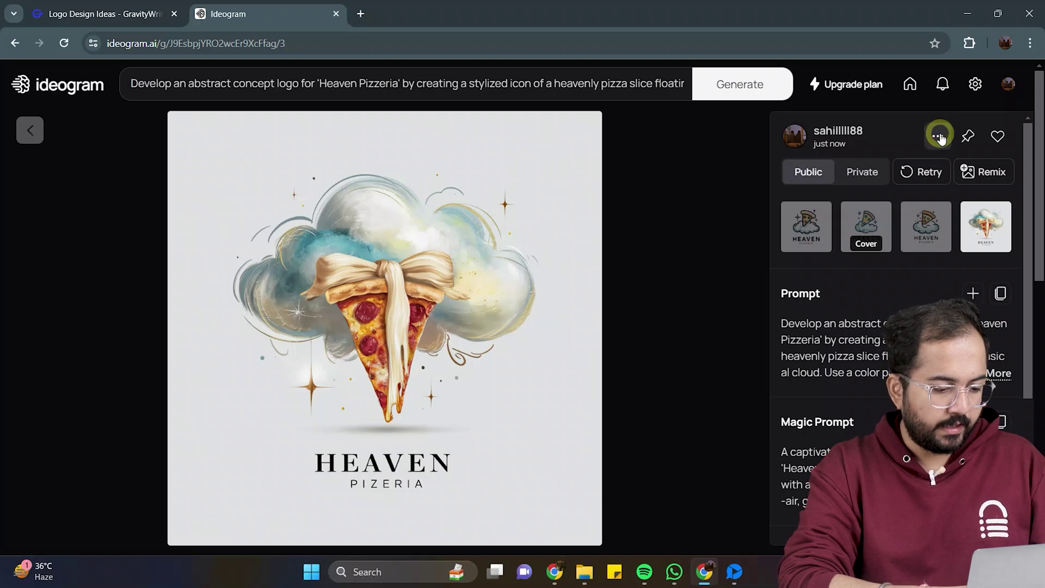
{"action": "left_click", "coordinate": [939, 136]}
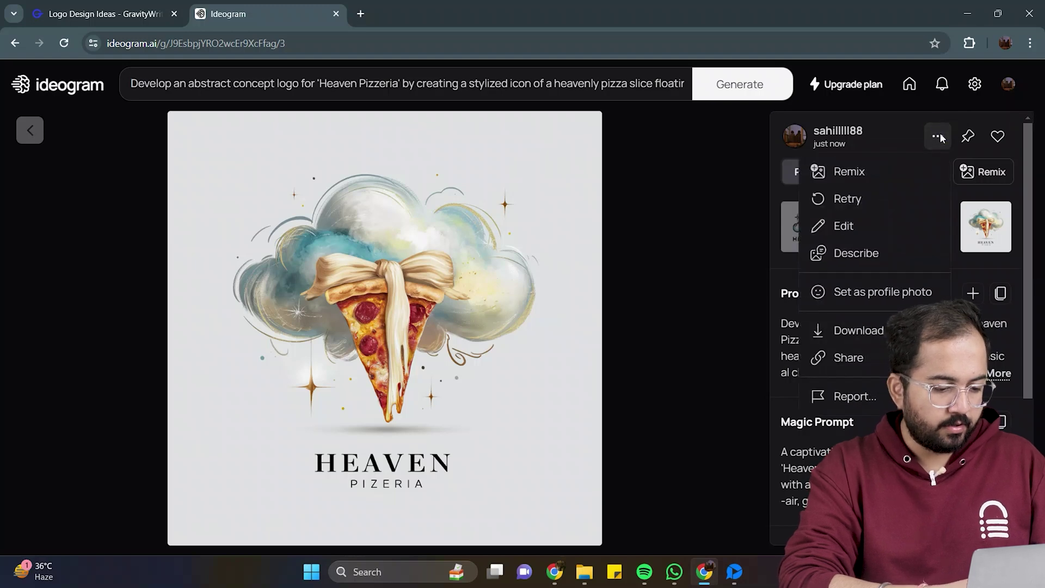
{"action": "left_click", "coordinate": [861, 332]}
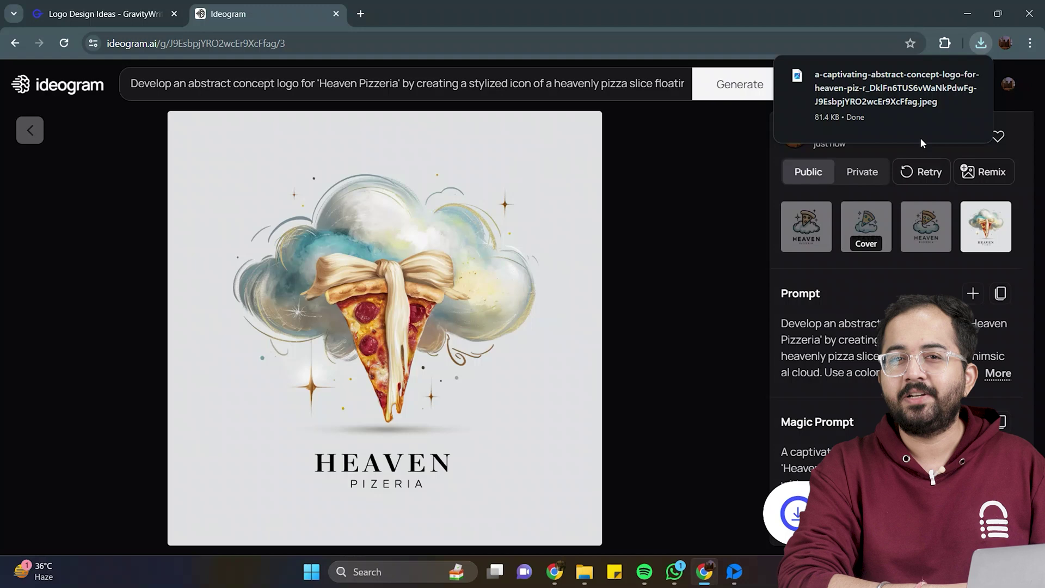
{"action": "mouse_move", "coordinate": [903, 106]}
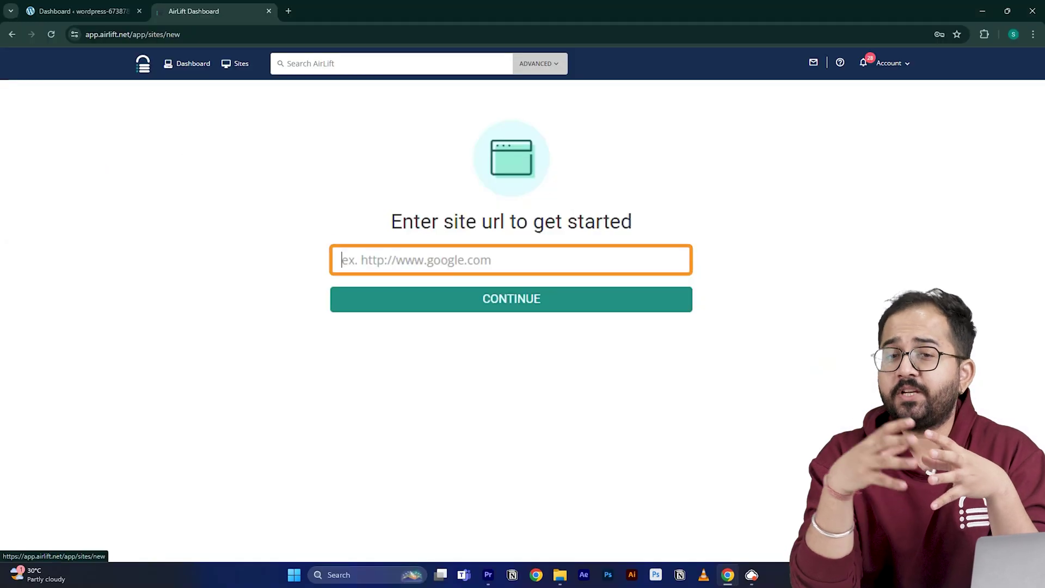
{"action": "type", "text": "https://wordpress-673878-4448699.cloudwaysapps.com"}
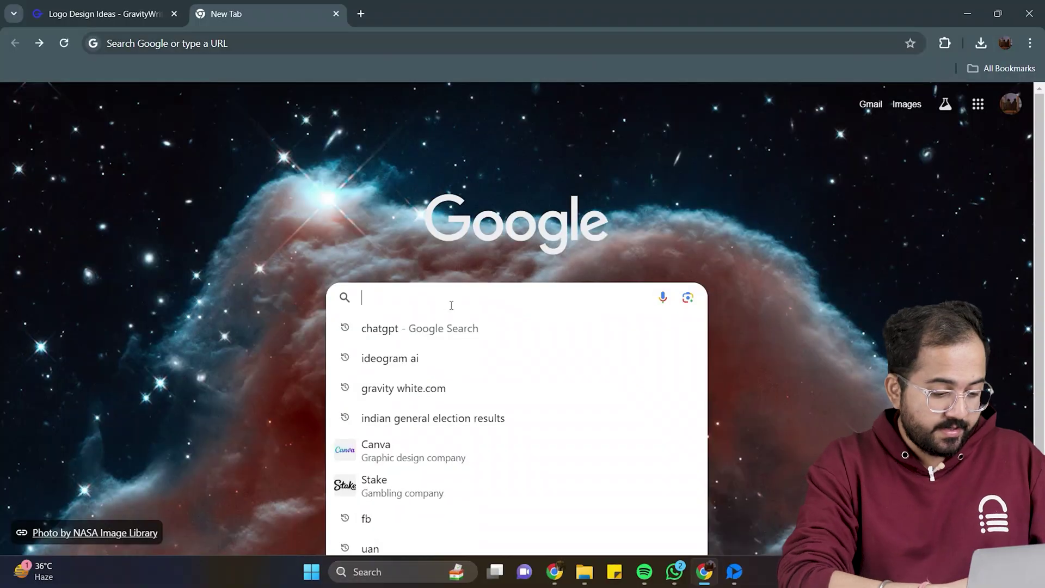
Step: Go to logo.com and start a logo for the business name 'Mocha Muse'
{"action": "type", "text": "l"}
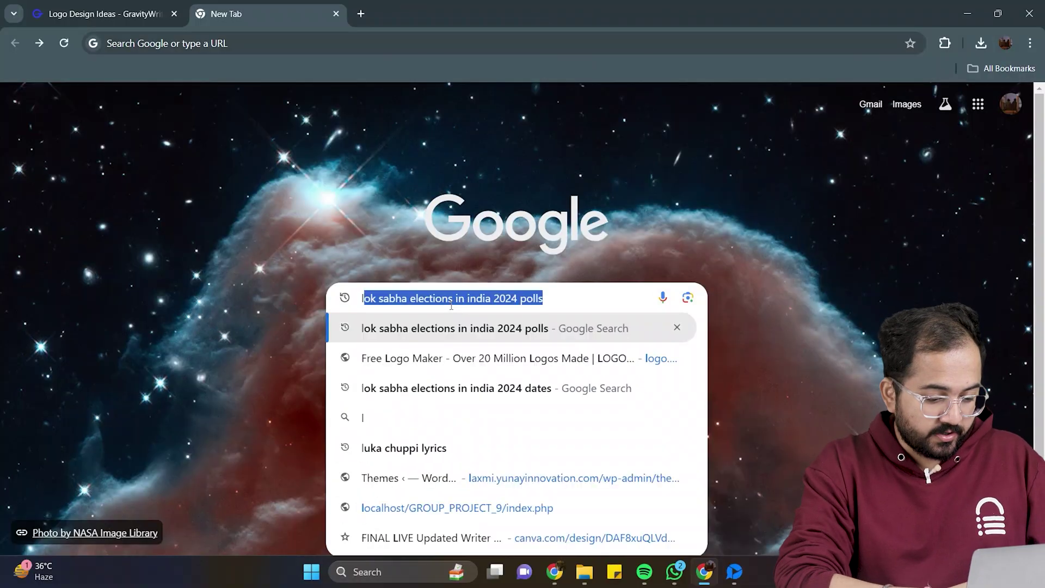
{"action": "type", "text": "ogo."}
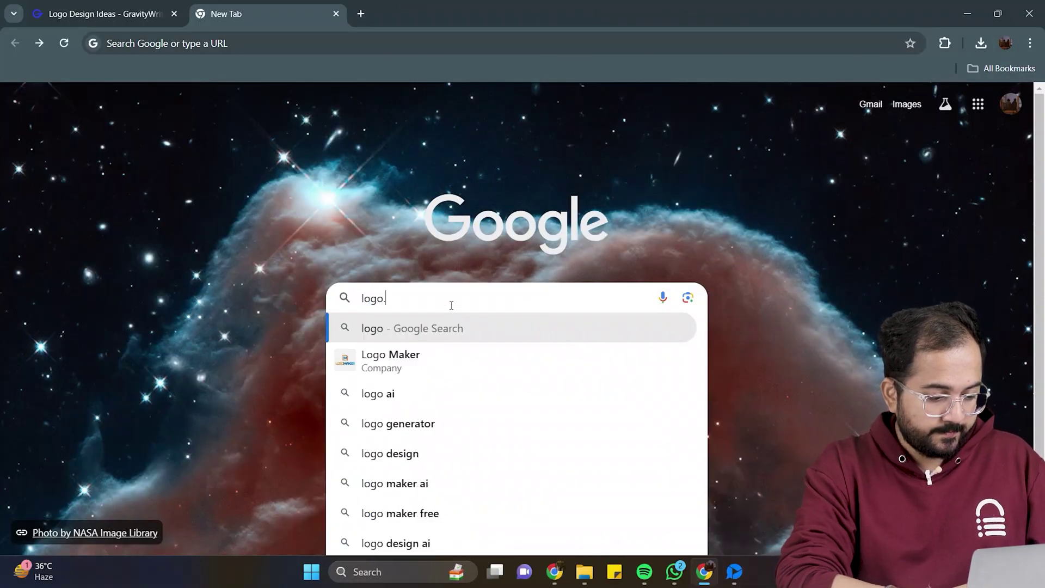
{"action": "type", "text": "com"}
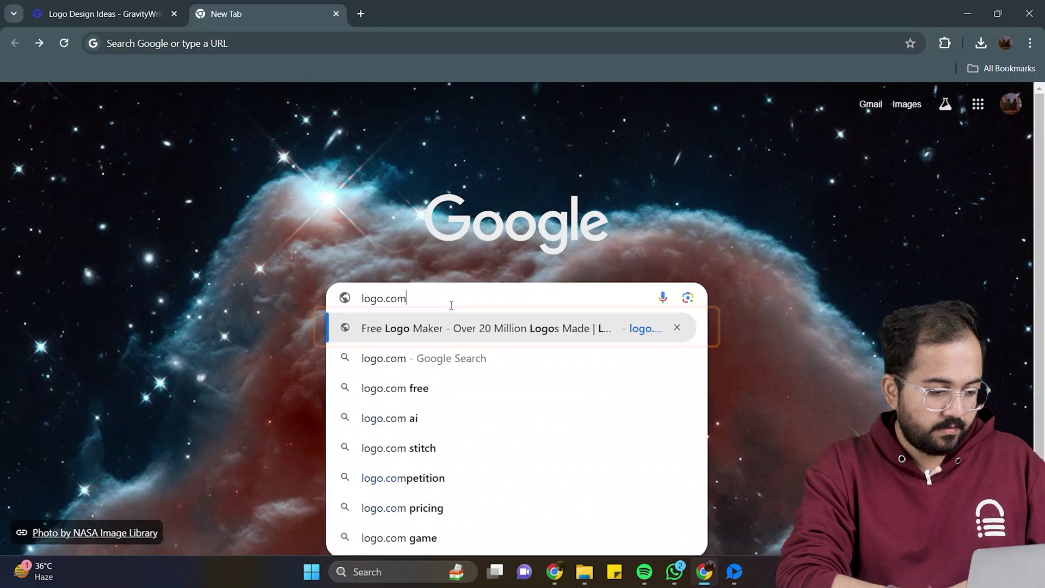
{"action": "key", "text": "Return"}
{"action": "type", "text": "Mocha muse"}
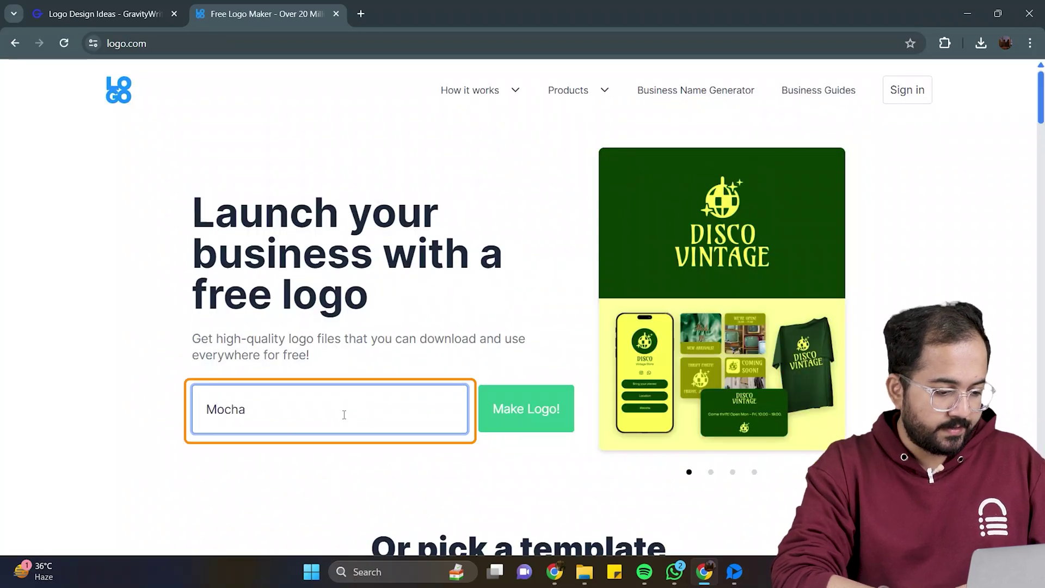
{"action": "key", "text": "BackSpace"}
{"action": "key", "text": "BackSpace"}
{"action": "key", "text": "BackSpace"}
{"action": "key", "text": "BackSpace"}
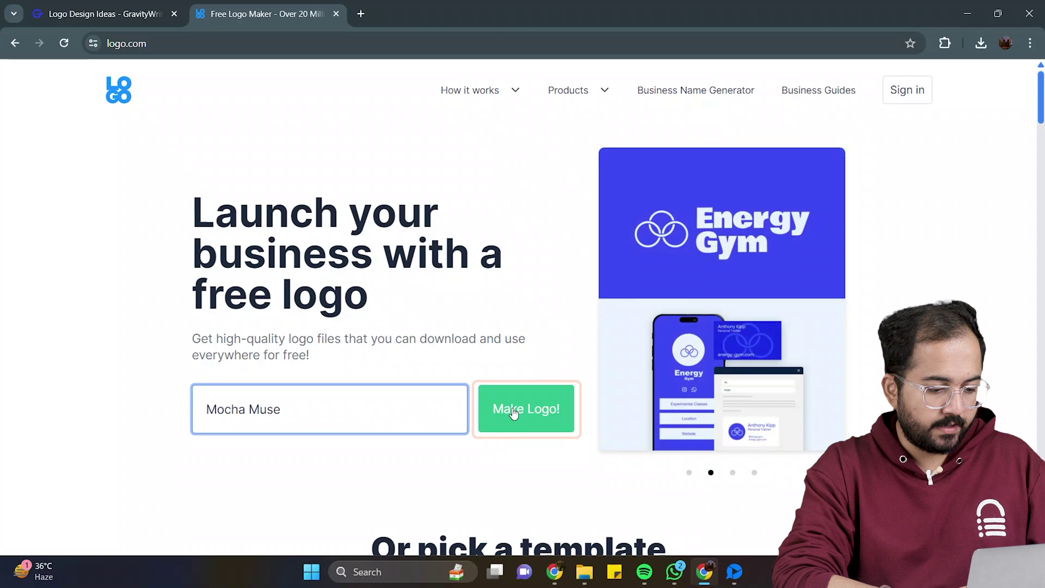
{"action": "left_click", "coordinate": [539, 410]}
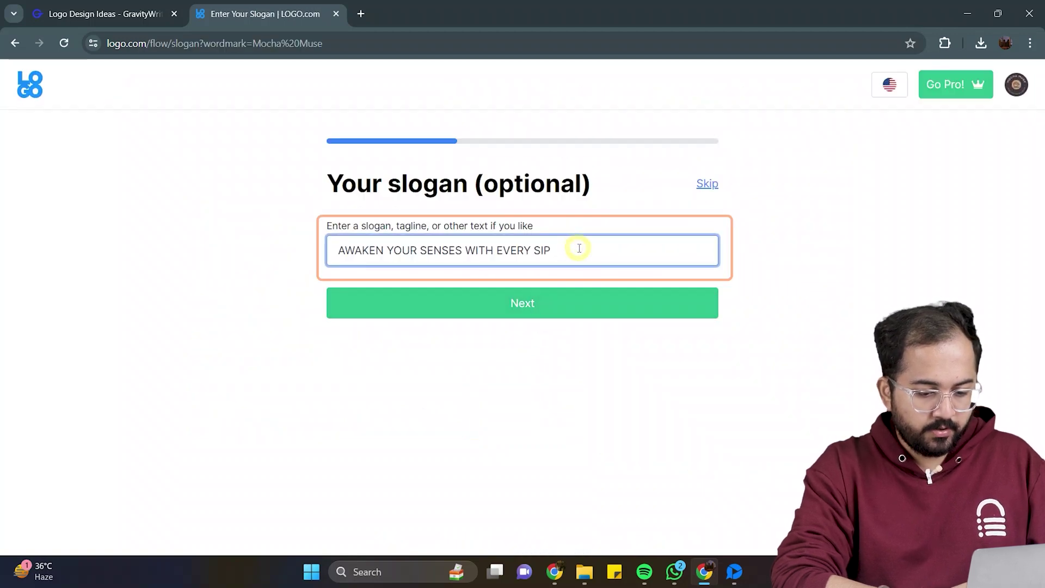
Step: Keep the slogan 'AWAKEN YOUR SENSES WITH EVERY SIP', Business Owner role and Coffee Shop industry
{"action": "left_click_drag", "start_coordinate": [575, 249], "coordinate": [438, 276]}
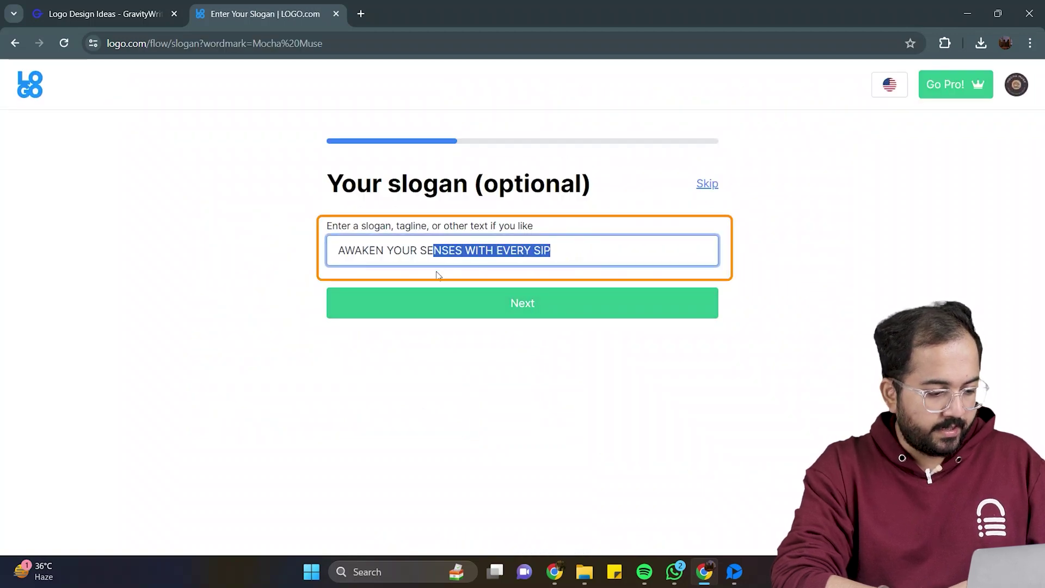
{"action": "left_click", "coordinate": [475, 299]}
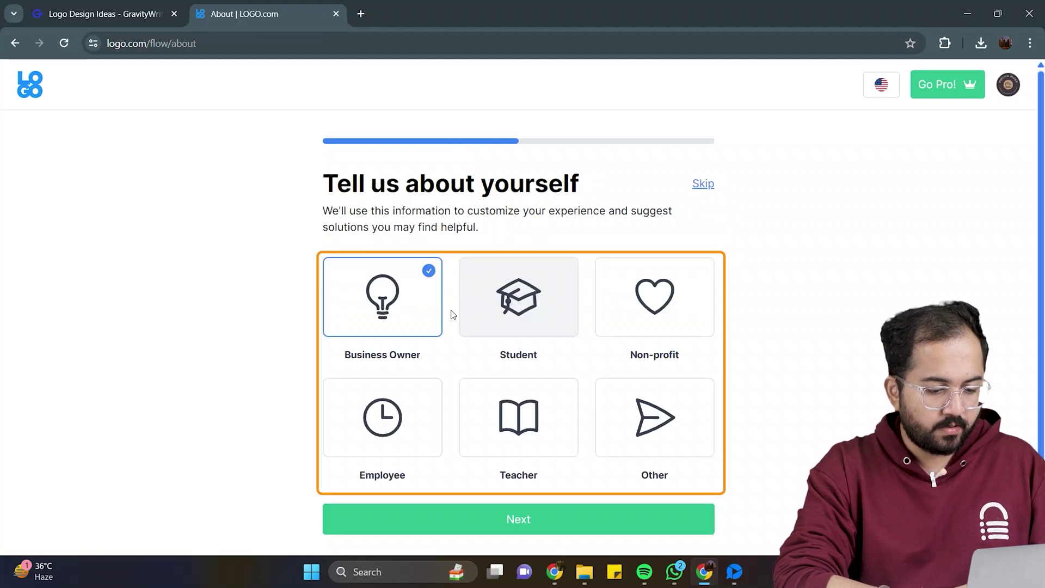
{"action": "left_click", "coordinate": [389, 315]}
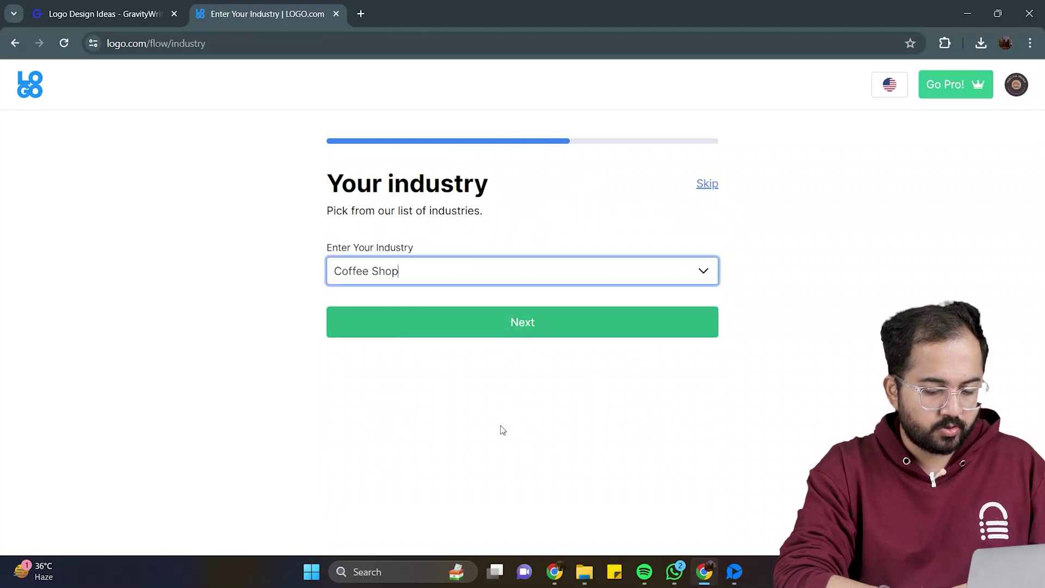
{"action": "left_click", "coordinate": [546, 277]}
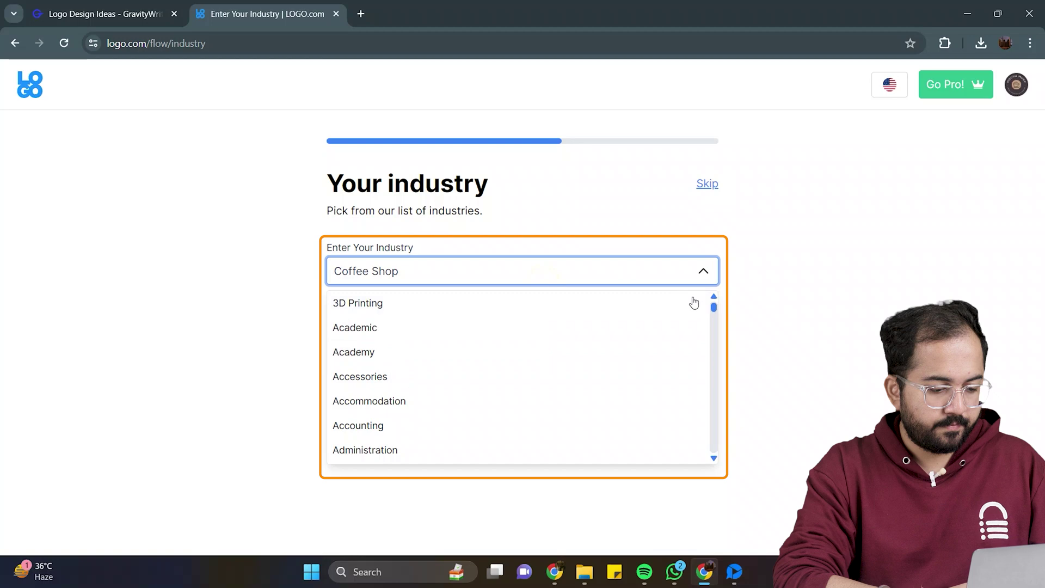
{"action": "left_click", "coordinate": [703, 274]}
{"action": "left_click", "coordinate": [543, 324]}
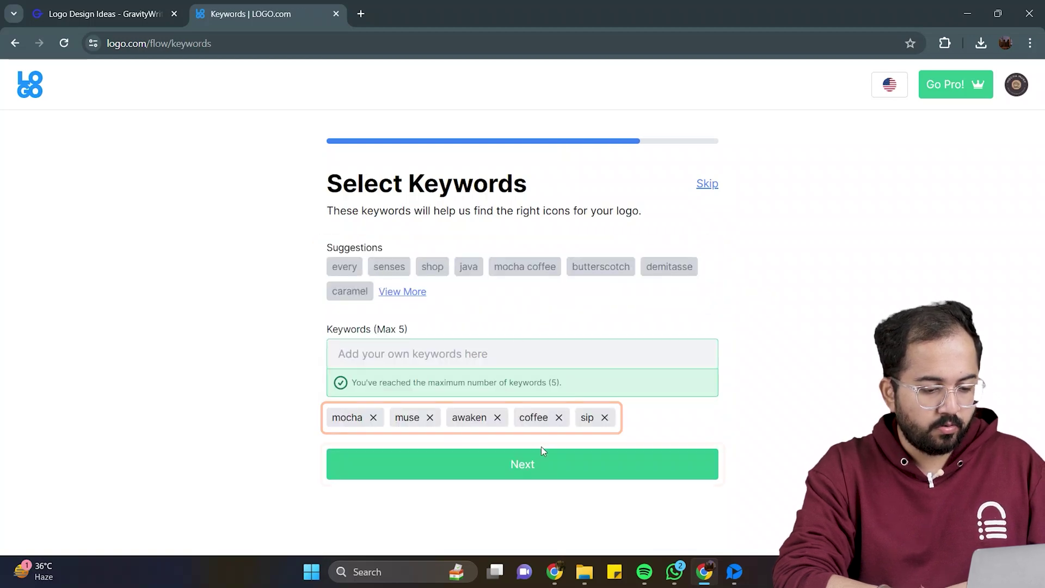
Step: Move past the keywords and choose the circular Mocha Muse logo with the yellow sun
{"action": "left_click", "coordinate": [540, 463]}
{"action": "scroll", "coordinate": [541, 463], "scroll_direction": "down", "scroll_amount": 6}
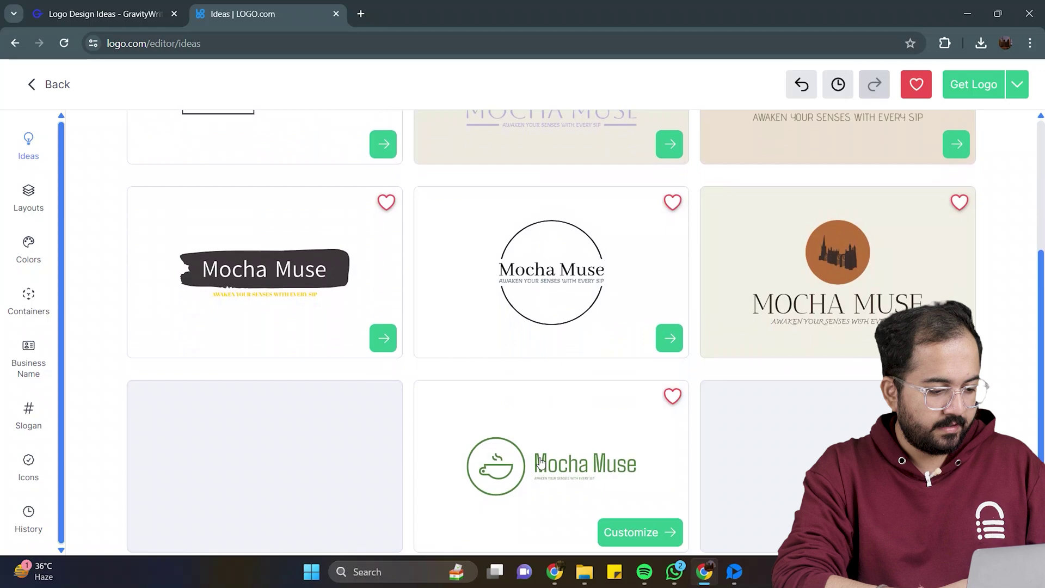
{"action": "scroll", "coordinate": [540, 463], "scroll_direction": "down", "scroll_amount": 10}
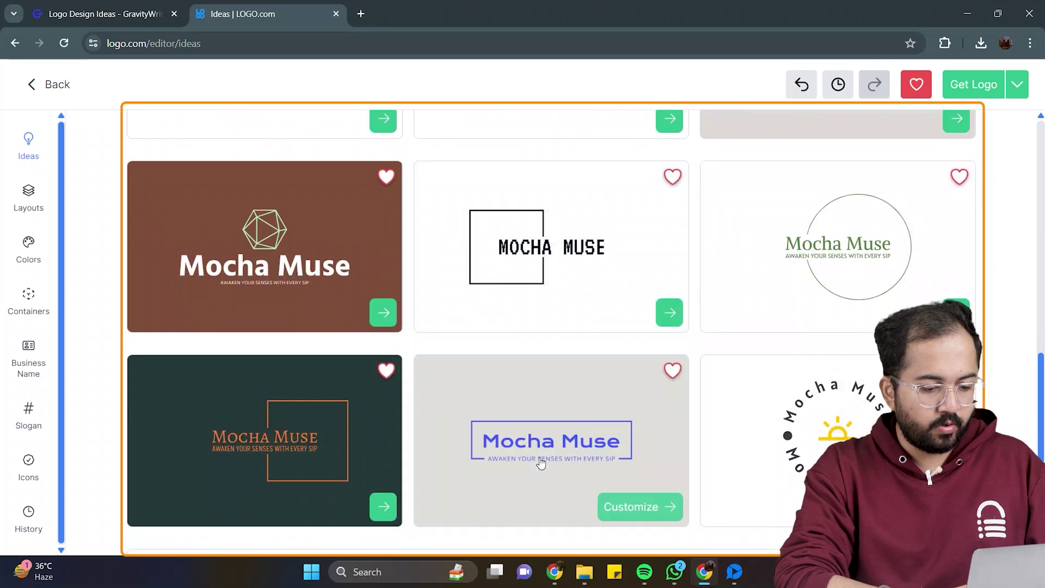
{"action": "scroll", "coordinate": [541, 462], "scroll_direction": "down", "scroll_amount": 8}
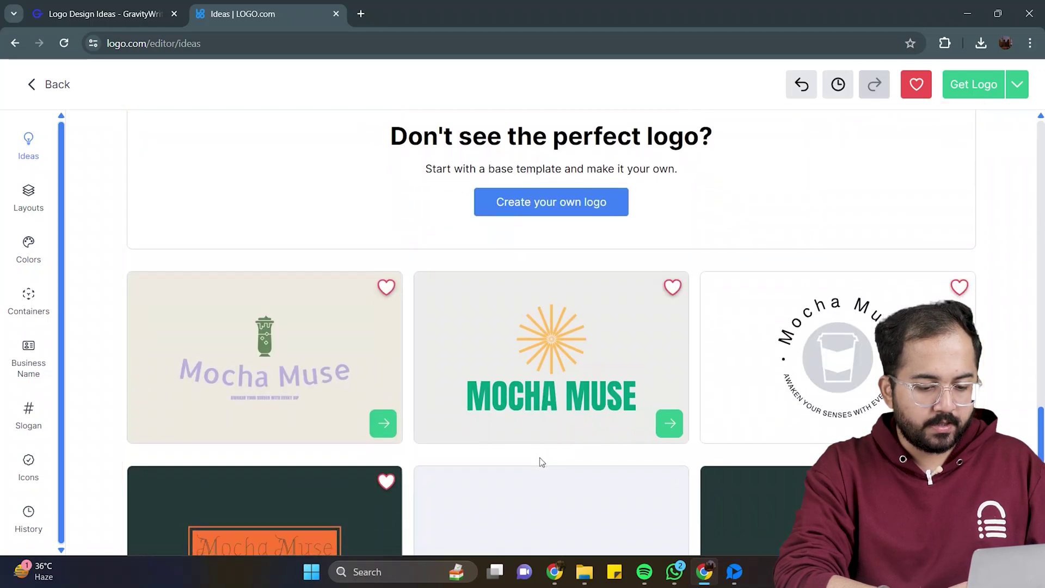
{"action": "scroll", "coordinate": [540, 463], "scroll_direction": "up", "scroll_amount": 7}
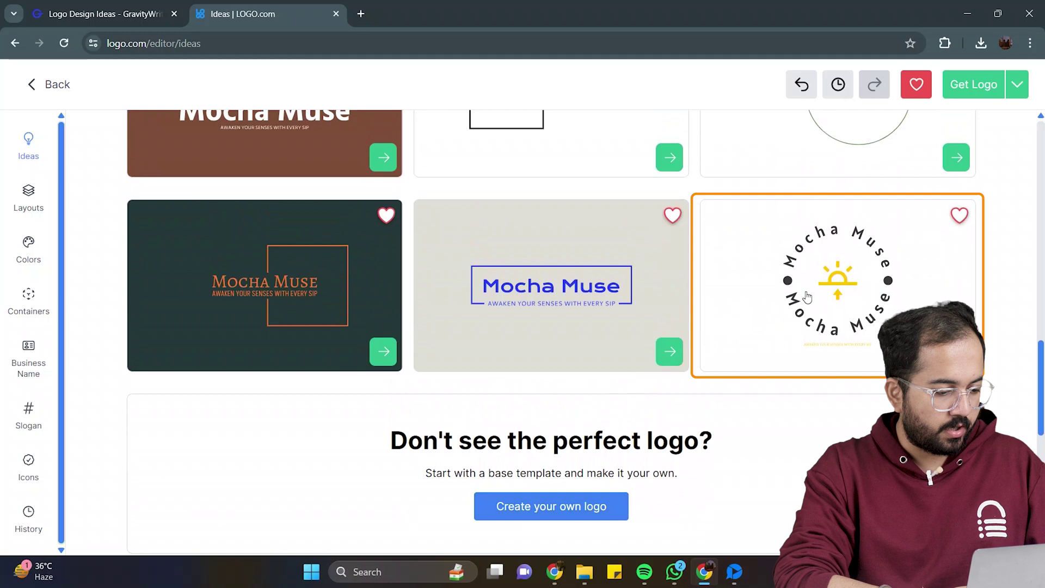
{"action": "left_click", "coordinate": [835, 282]}
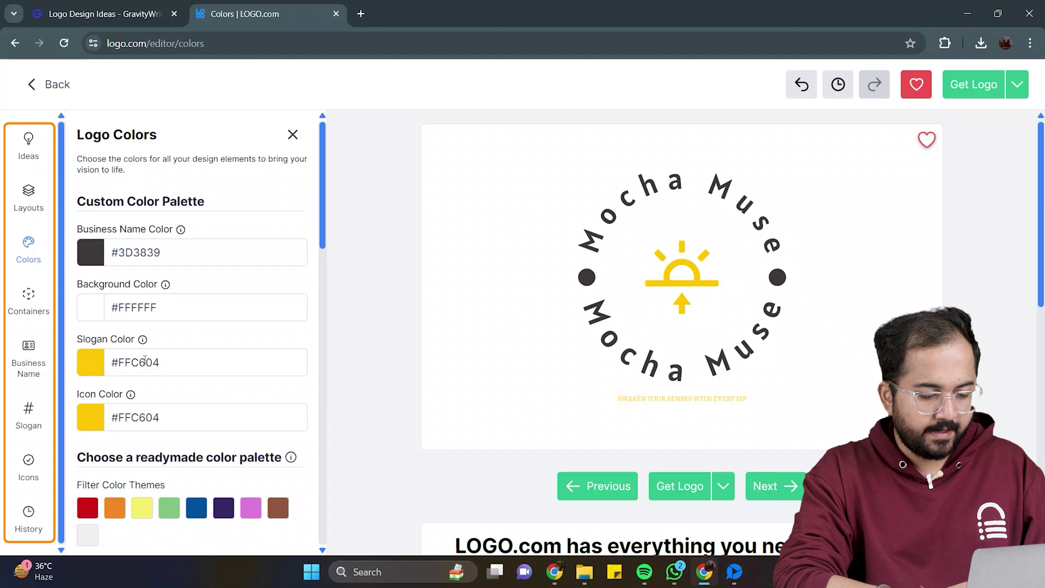
Step: Replace the slogan colour #FFC604 with the business name's dark grey #3D3839
{"action": "left_click_drag", "start_coordinate": [119, 253], "coordinate": [185, 262]}
{"action": "key", "text": "ctrl+c"}
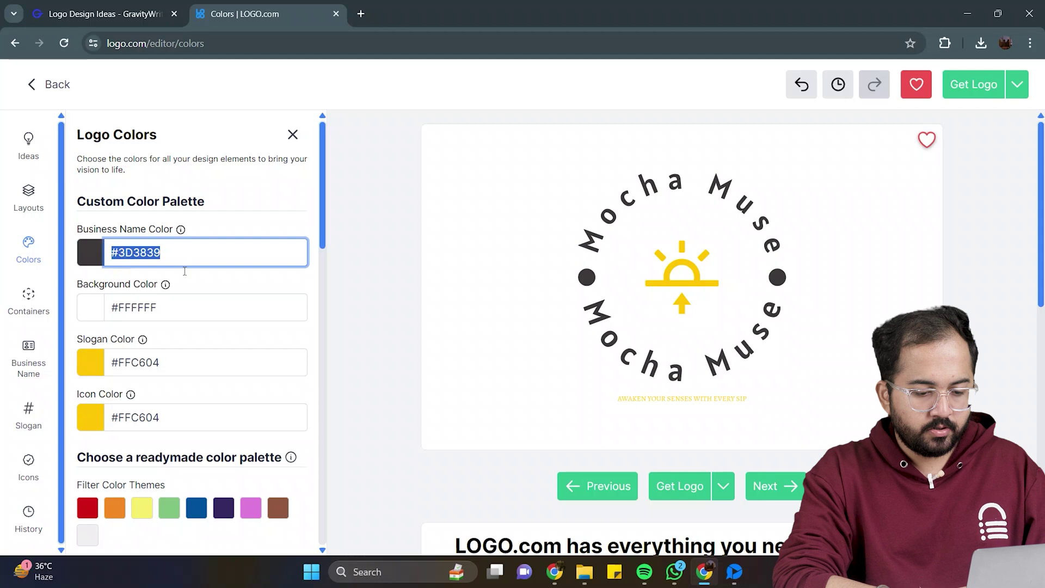
{"action": "left_click", "coordinate": [169, 369]}
{"action": "key", "text": "ctrl+a"}
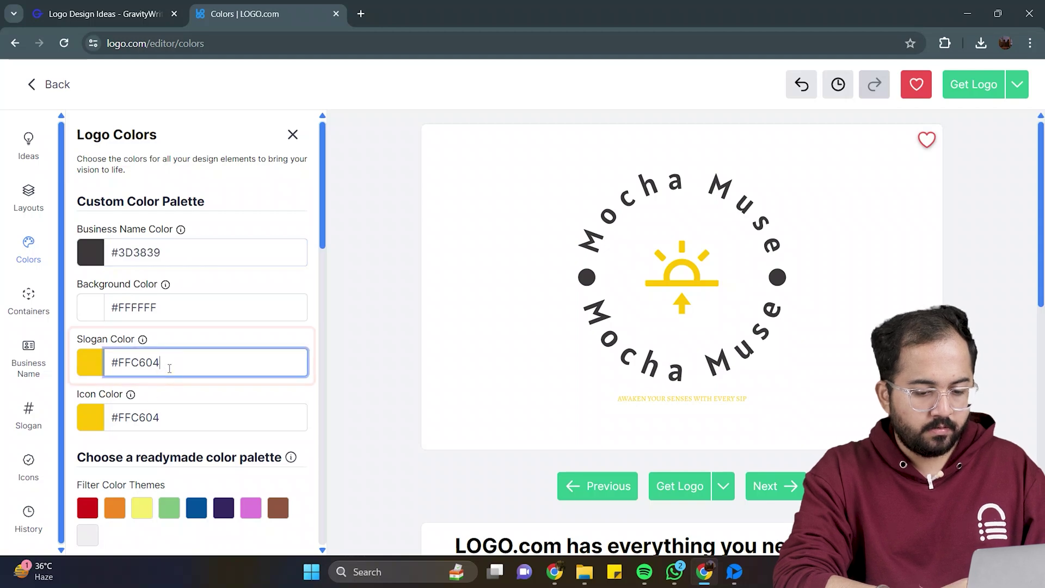
{"action": "key", "text": "BackSpace"}
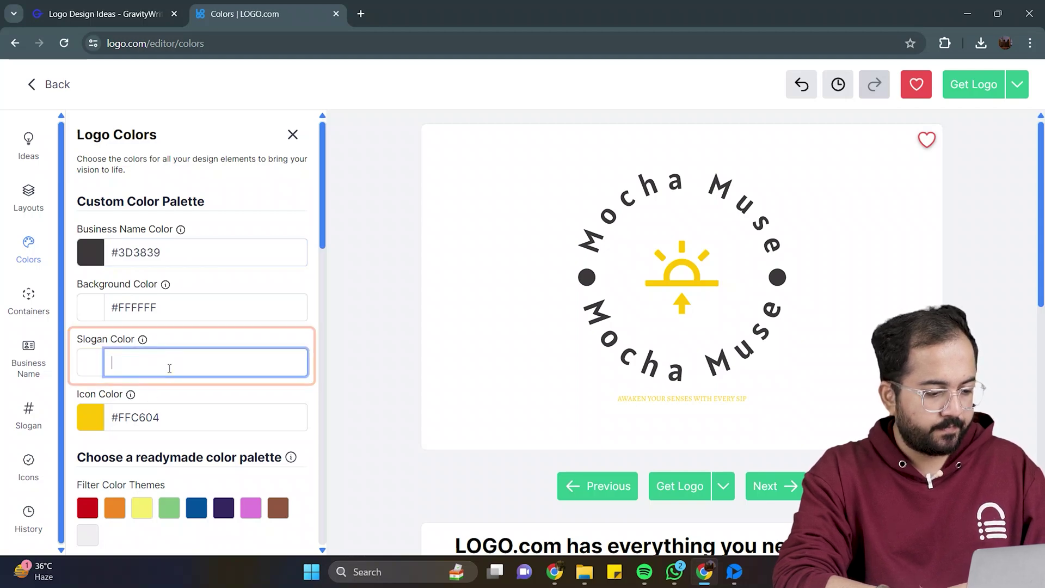
{"action": "key", "text": "ctrl+v"}
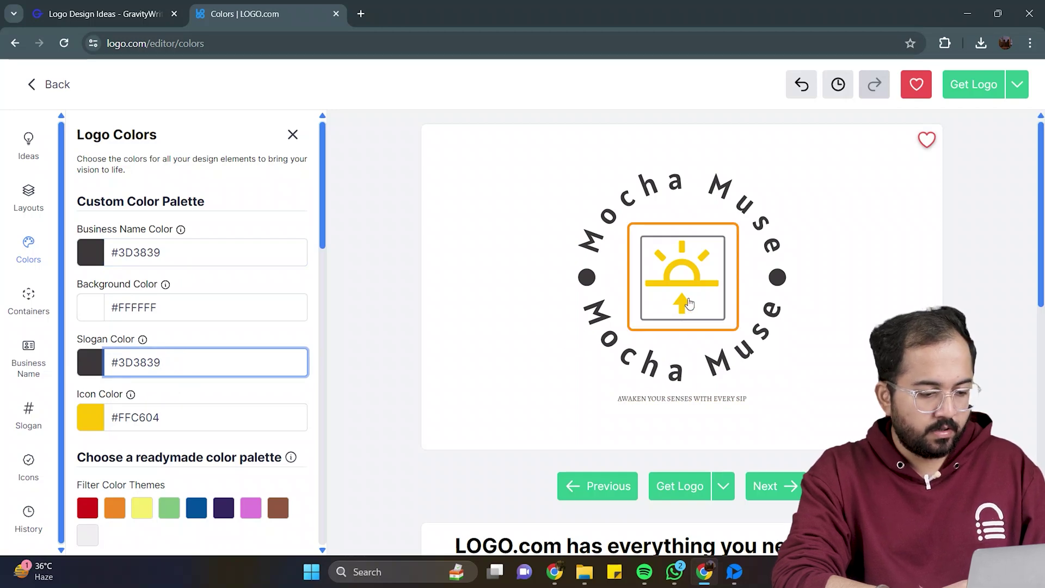
{"action": "left_click", "coordinate": [688, 300]}
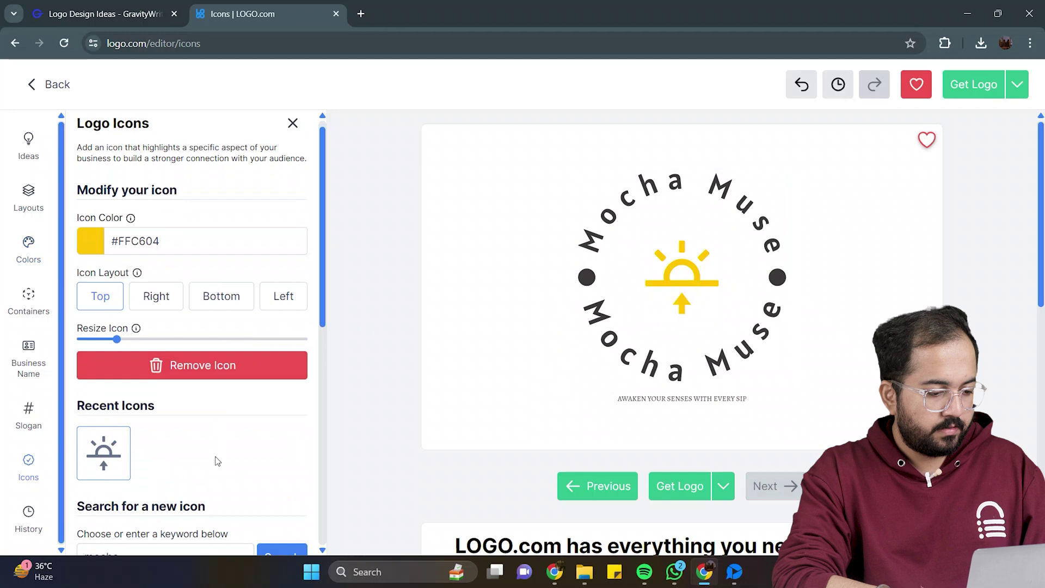
Step: Swap the sun icon for the lined coffee-cup icon
{"action": "scroll", "coordinate": [217, 461], "scroll_direction": "down", "scroll_amount": 5}
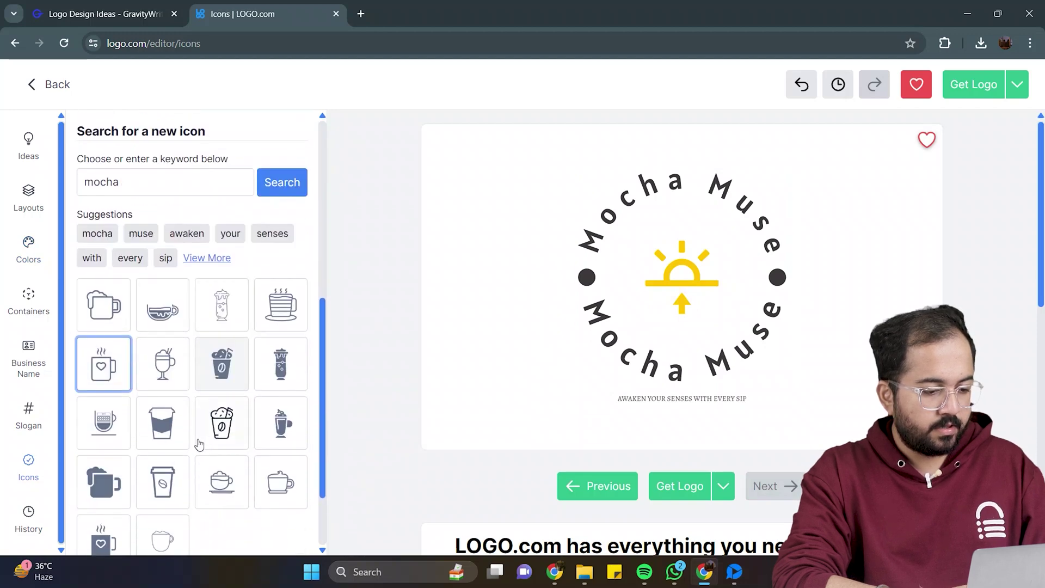
{"action": "scroll", "coordinate": [199, 444], "scroll_direction": "down", "scroll_amount": 1}
{"action": "left_click", "coordinate": [103, 374]}
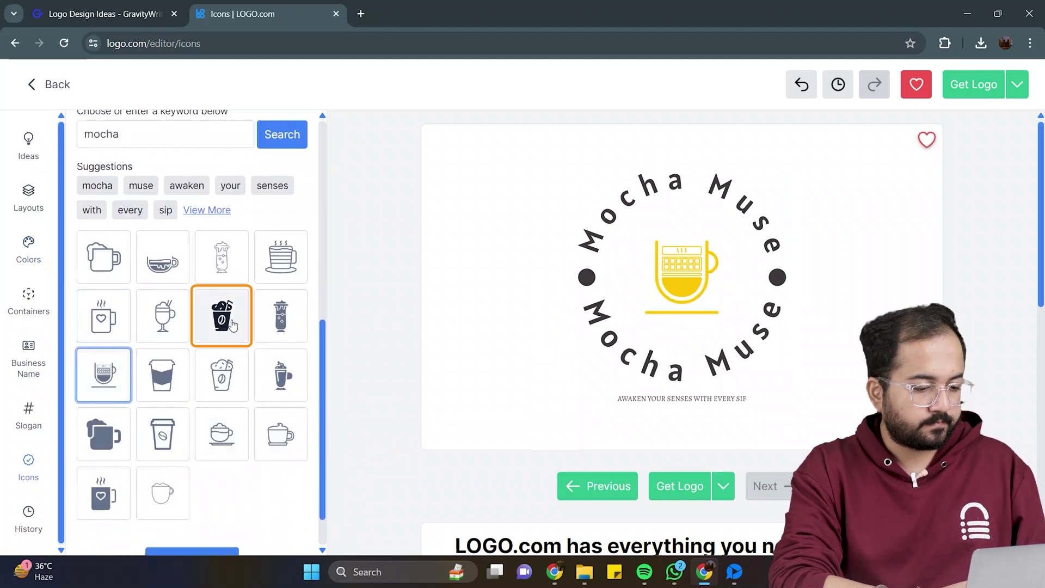
{"action": "scroll", "coordinate": [232, 325], "scroll_direction": "up", "scroll_amount": 8}
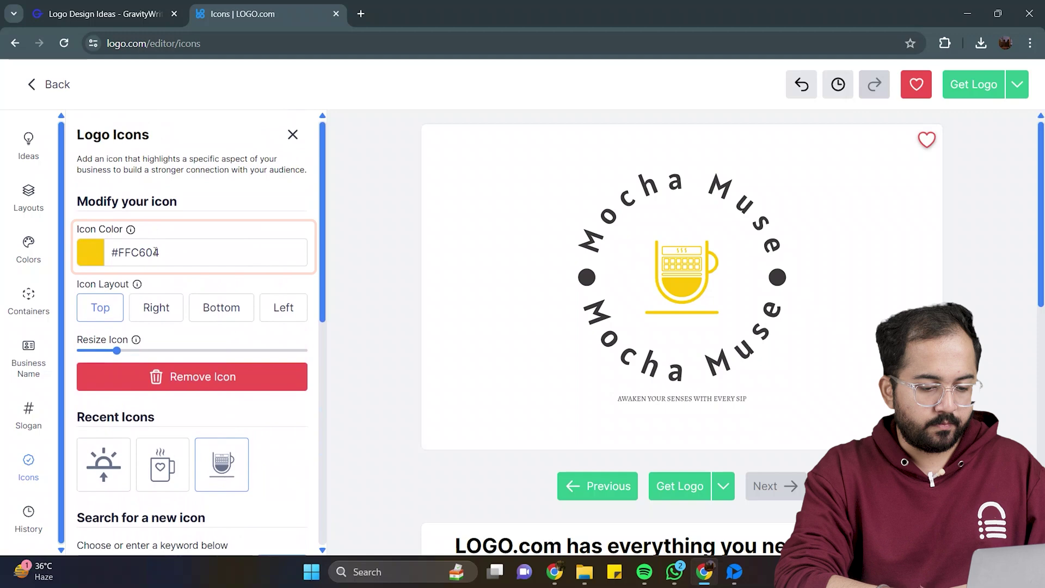
Step: Set the coffee-cup icon colour to dark grey #3D3839
{"action": "left_click", "coordinate": [156, 251]}
{"action": "key", "text": "ctrl+a"}
{"action": "key", "text": "ctrl+v"}
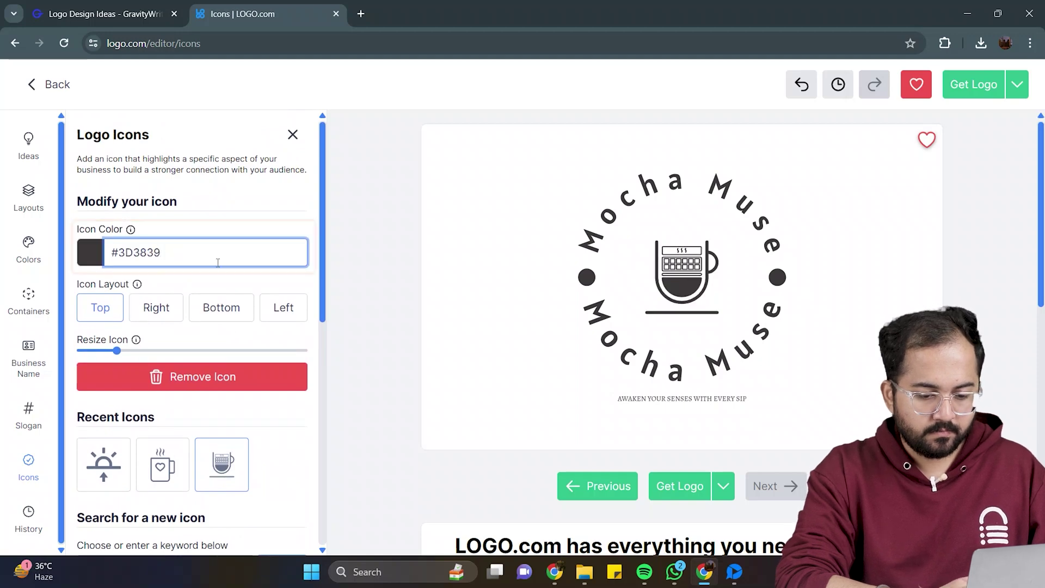
{"action": "left_click", "coordinate": [656, 403]}
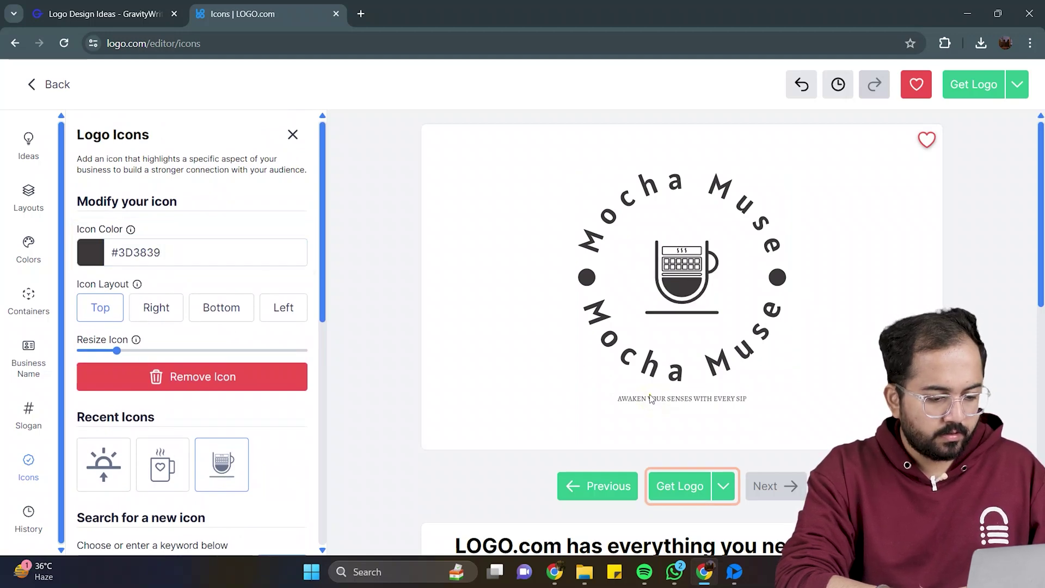
Step: Get the finished Mocha Muse logo and view its high-resolution download files
{"action": "left_click", "coordinate": [687, 482]}
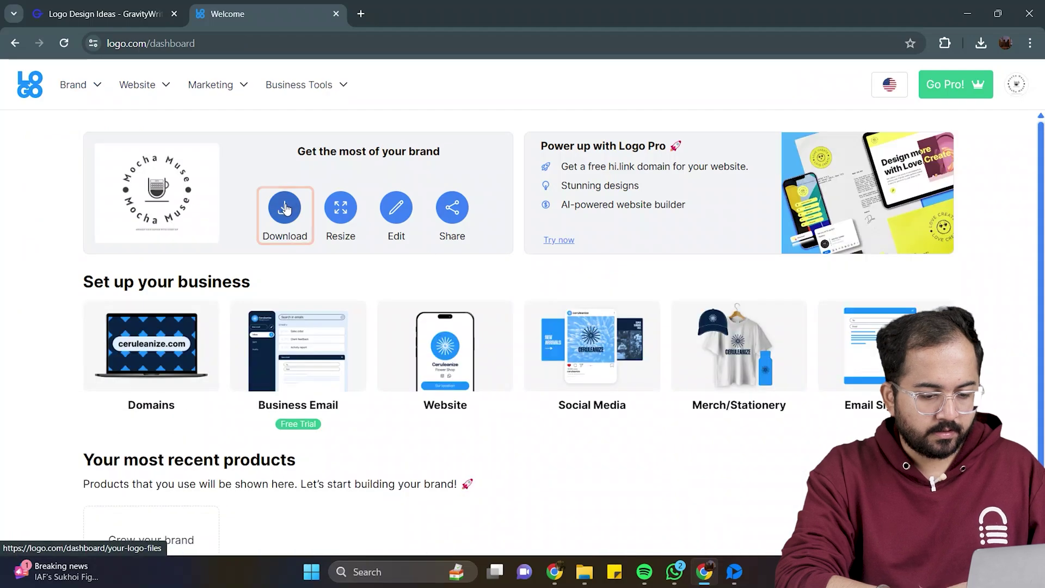
{"action": "left_click", "coordinate": [283, 209]}
{"action": "scroll", "coordinate": [284, 209], "scroll_direction": "down", "scroll_amount": 7}
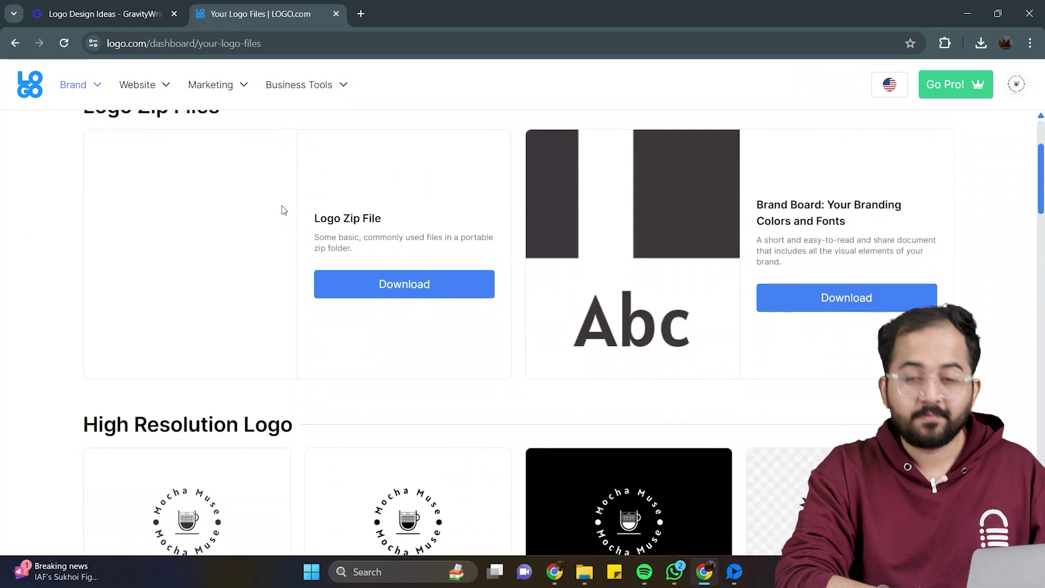
{"action": "scroll", "coordinate": [284, 210], "scroll_direction": "down", "scroll_amount": 2}
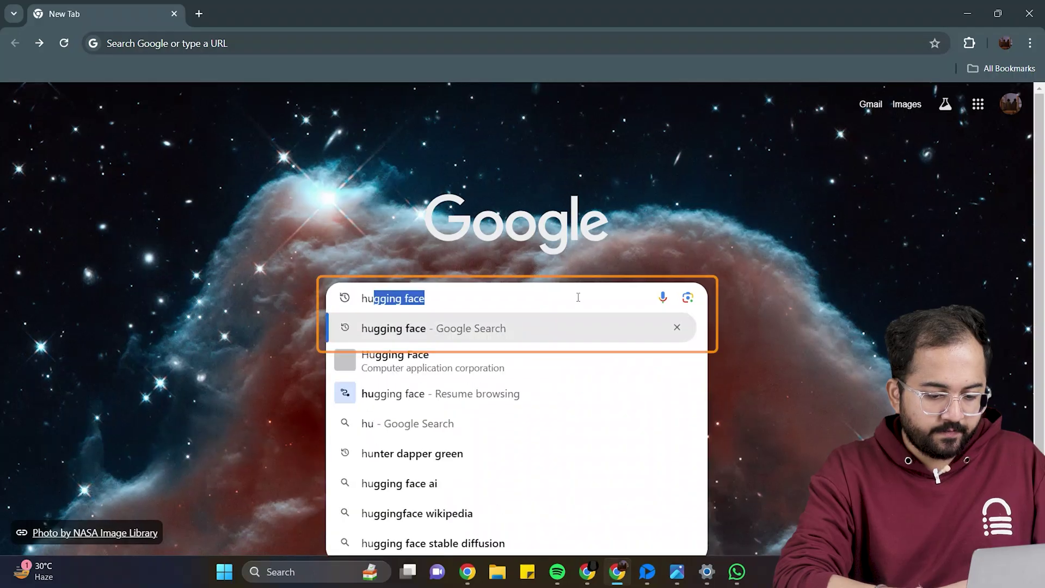
Step: Search for hugging face, open the site and go to the stabilityai/stable-cascade model page
{"action": "type", "text": "ugging face"}
{"action": "key", "text": "Return"}
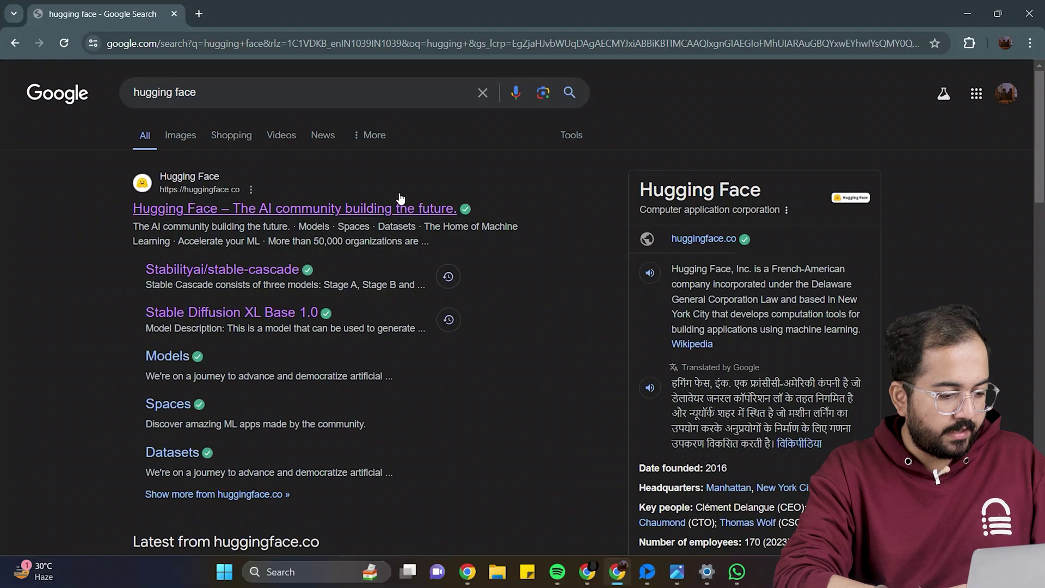
{"action": "left_click", "coordinate": [345, 210]}
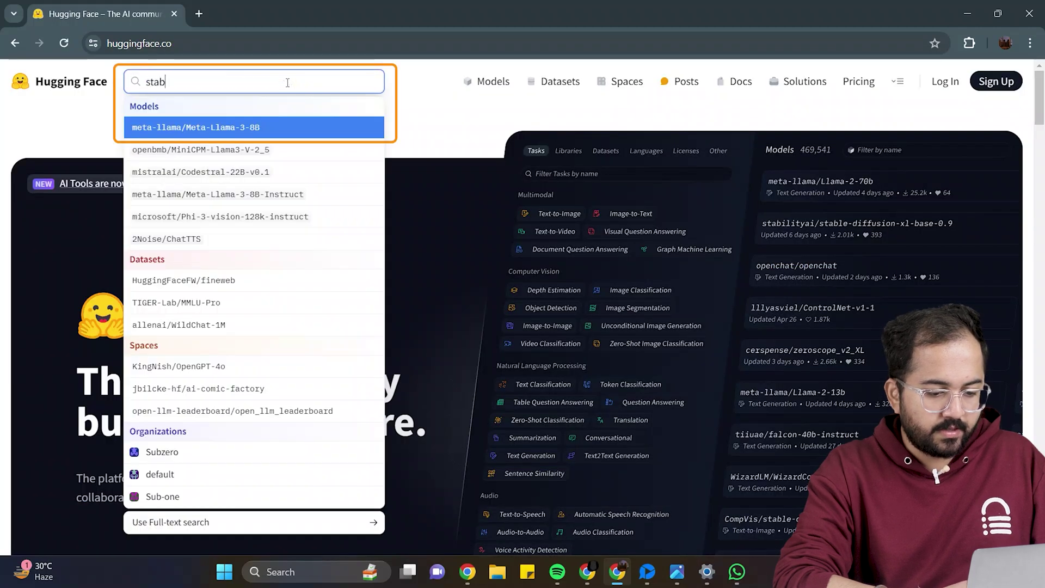
{"action": "type", "text": "ade"}
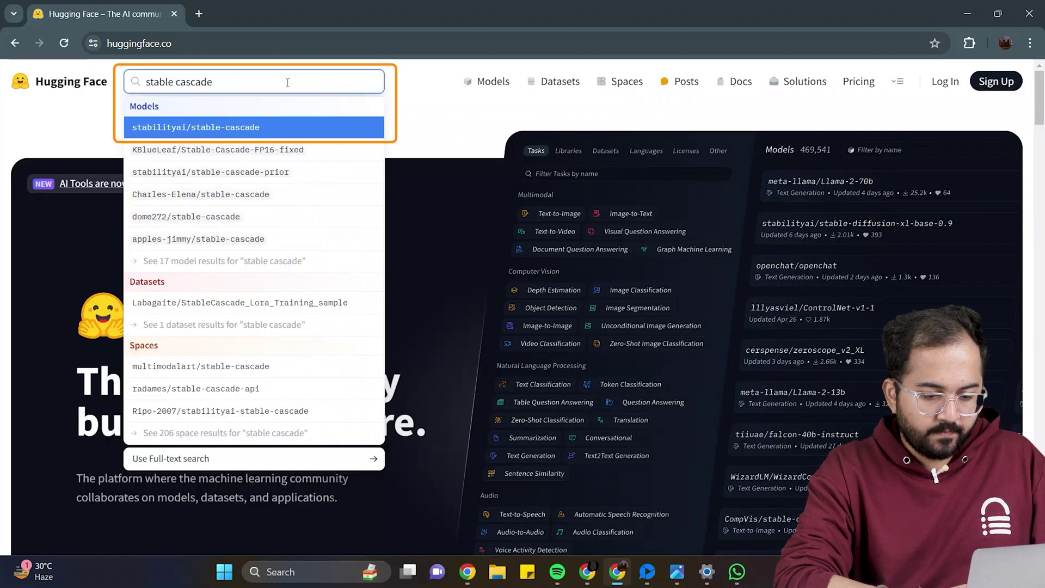
{"action": "left_click", "coordinate": [282, 130]}
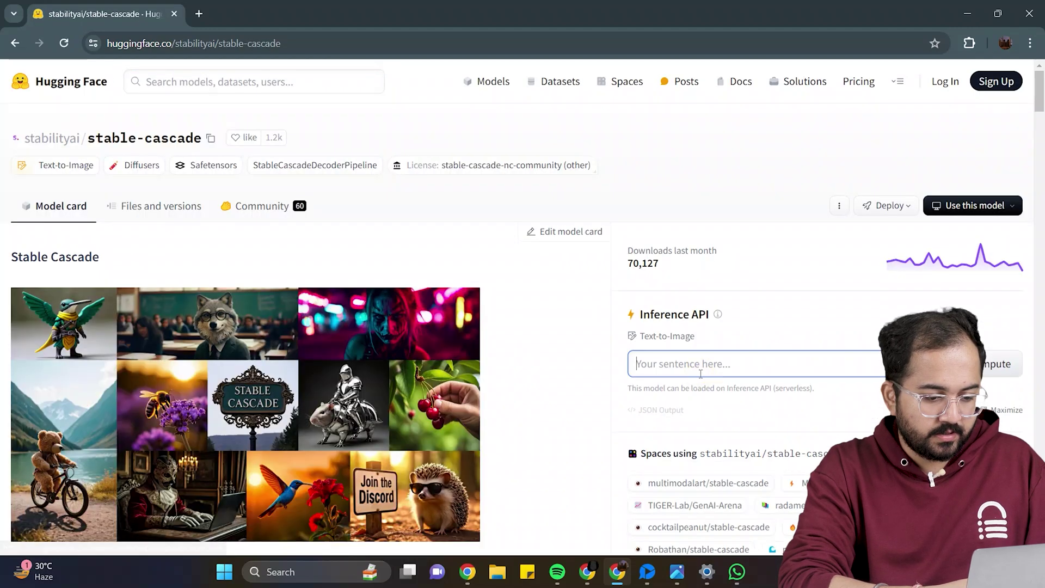
{"action": "scroll", "coordinate": [705, 381], "scroll_direction": "down", "scroll_amount": 2}
Step: In the multimodalart/stable-cascade space, generate an image from the prompt 'a logo for an ice cream company called "Milano"'
{"action": "left_click", "coordinate": [710, 395]}
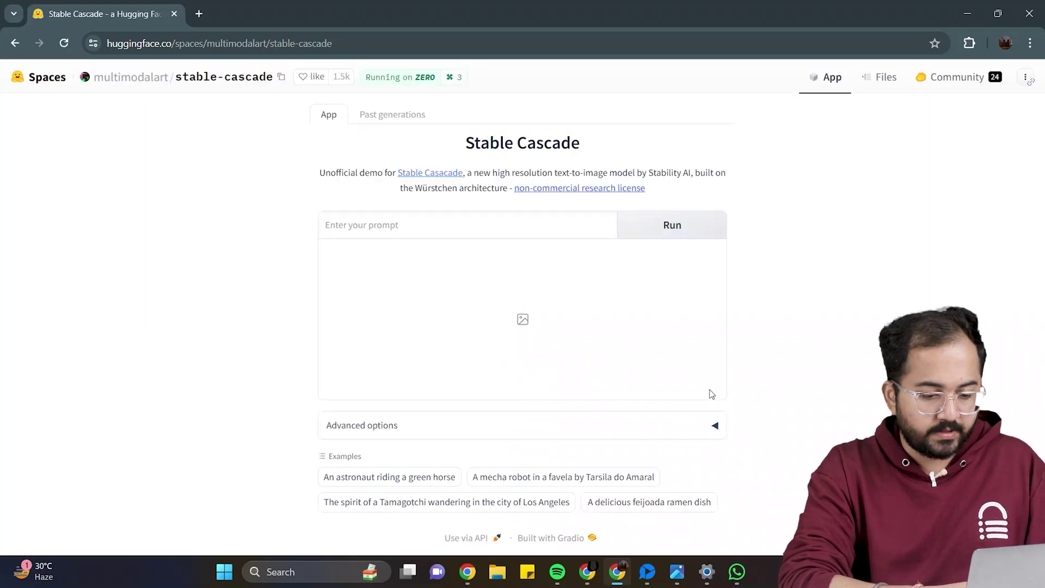
{"action": "left_click", "coordinate": [479, 225]}
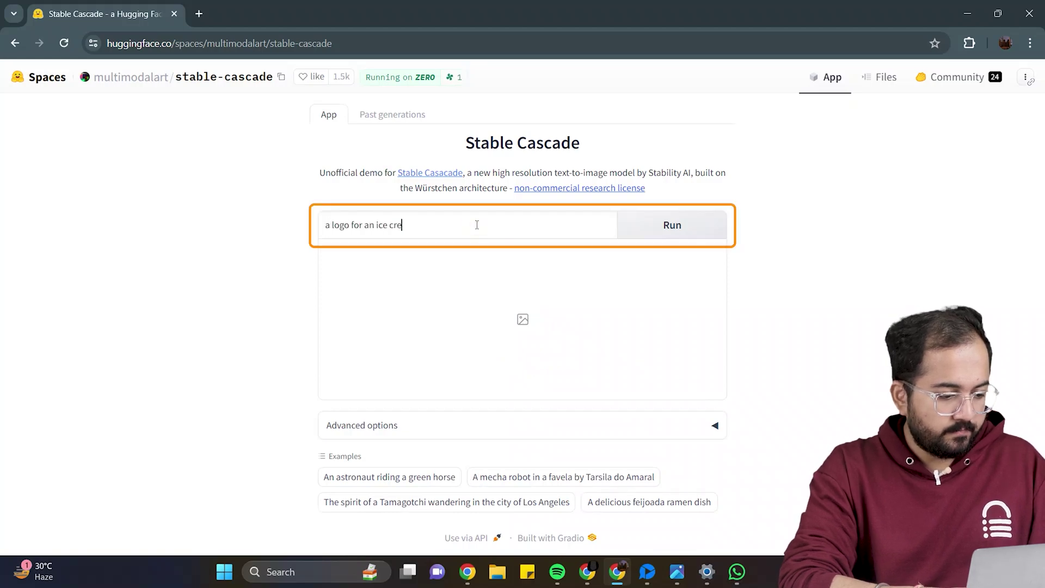
{"action": "left_click", "coordinate": [680, 229]}
{"action": "scroll", "coordinate": [680, 315], "scroll_direction": "down", "scroll_amount": 5}
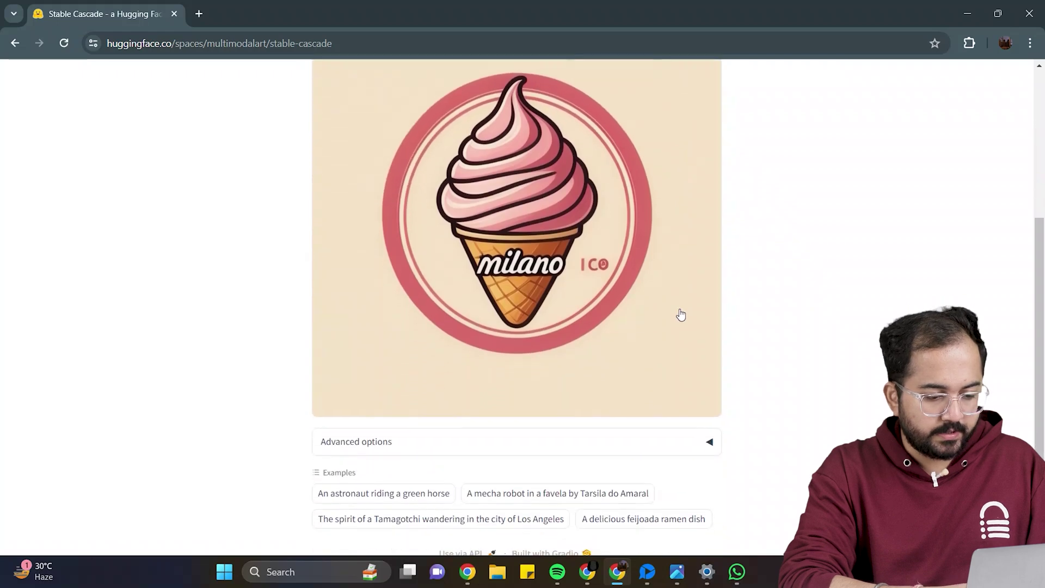
Step: Expand Advanced options to review the negative prompt, seed and number of images
{"action": "left_click", "coordinate": [709, 429]}
{"action": "scroll", "coordinate": [627, 434], "scroll_direction": "down", "scroll_amount": 4}
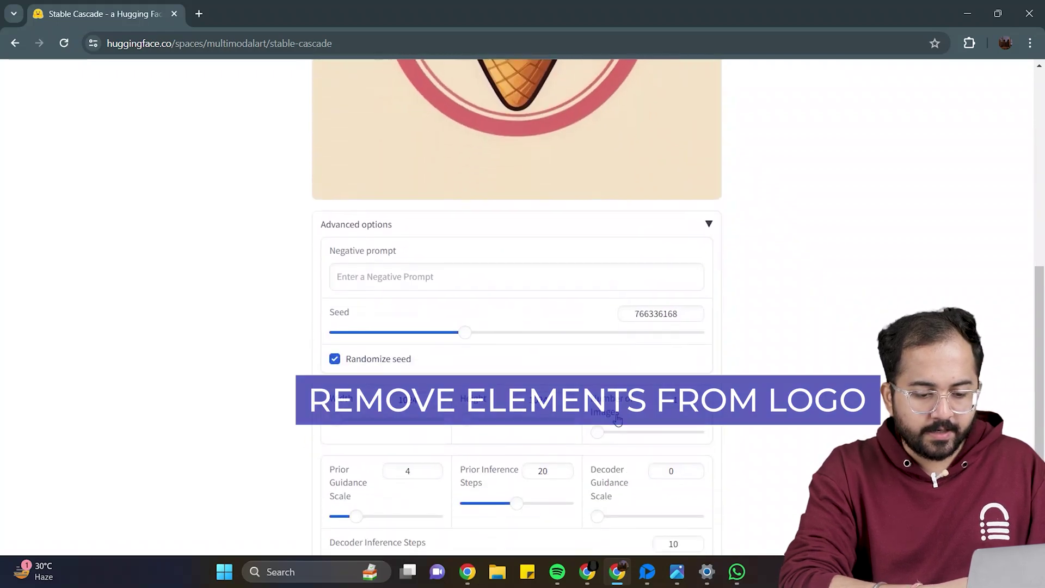
{"action": "left_click", "coordinate": [575, 276]}
{"action": "scroll", "coordinate": [578, 275], "scroll_direction": "down", "scroll_amount": 2}
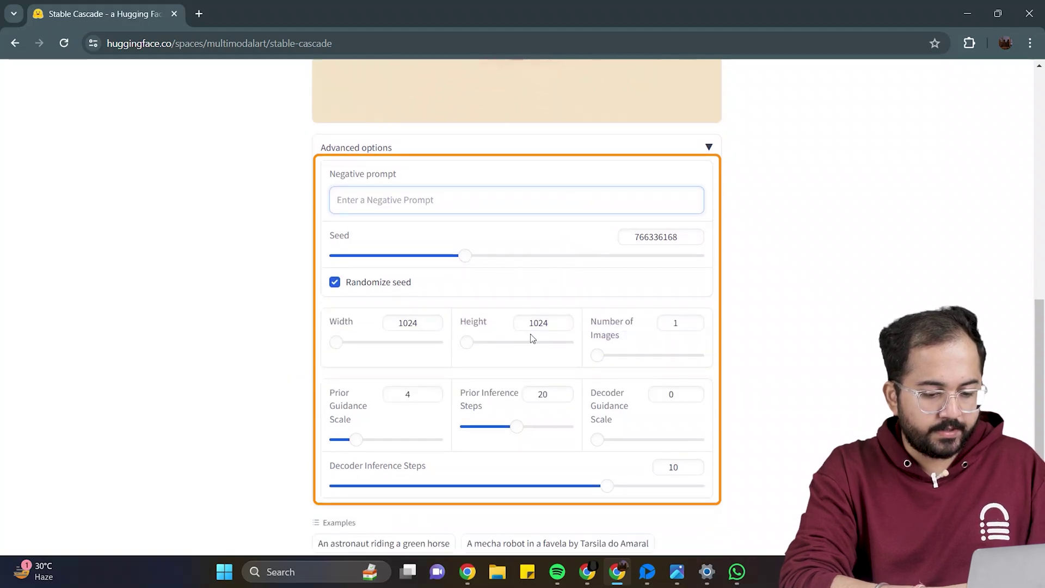
{"action": "scroll", "coordinate": [560, 325], "scroll_direction": "down", "scroll_amount": 1}
{"action": "left_click", "coordinate": [678, 323]}
Step: Download the pink Milano ice-cream-cone logo as a PNG image
{"action": "scroll", "coordinate": [571, 398], "scroll_direction": "up", "scroll_amount": 2}
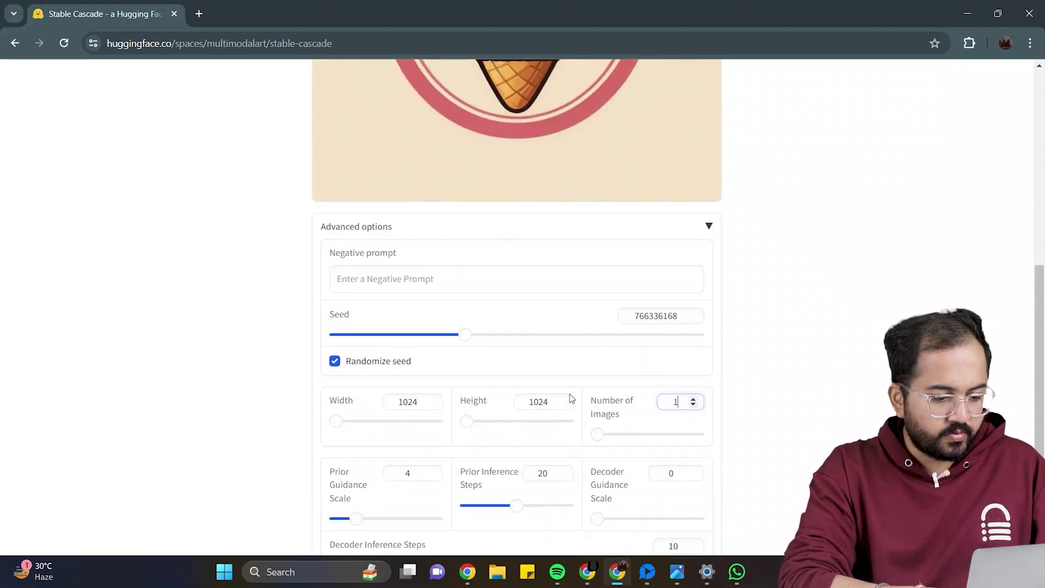
{"action": "scroll", "coordinate": [693, 272], "scroll_direction": "up", "scroll_amount": 8}
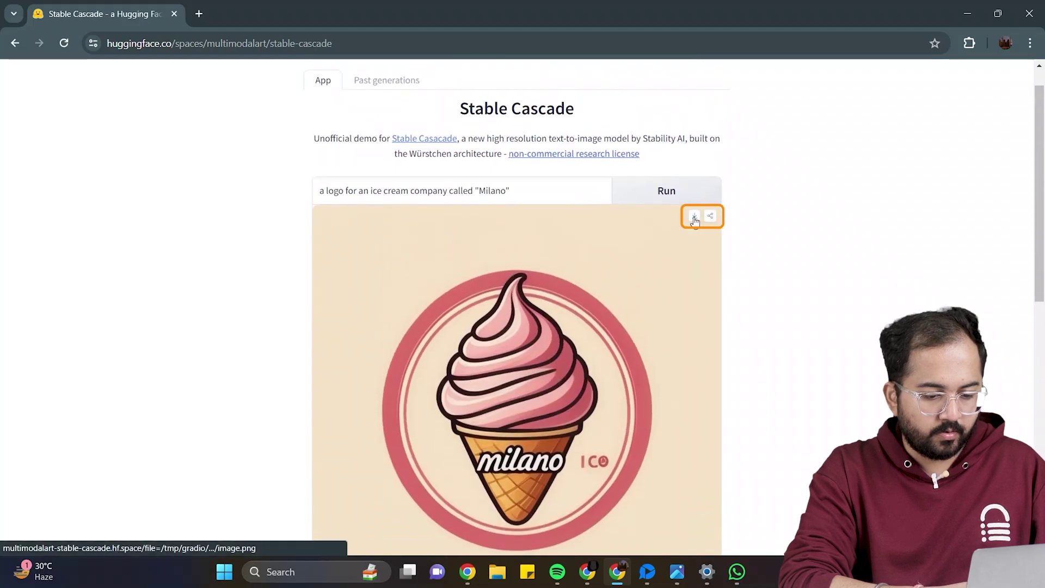
{"action": "left_click", "coordinate": [694, 218]}
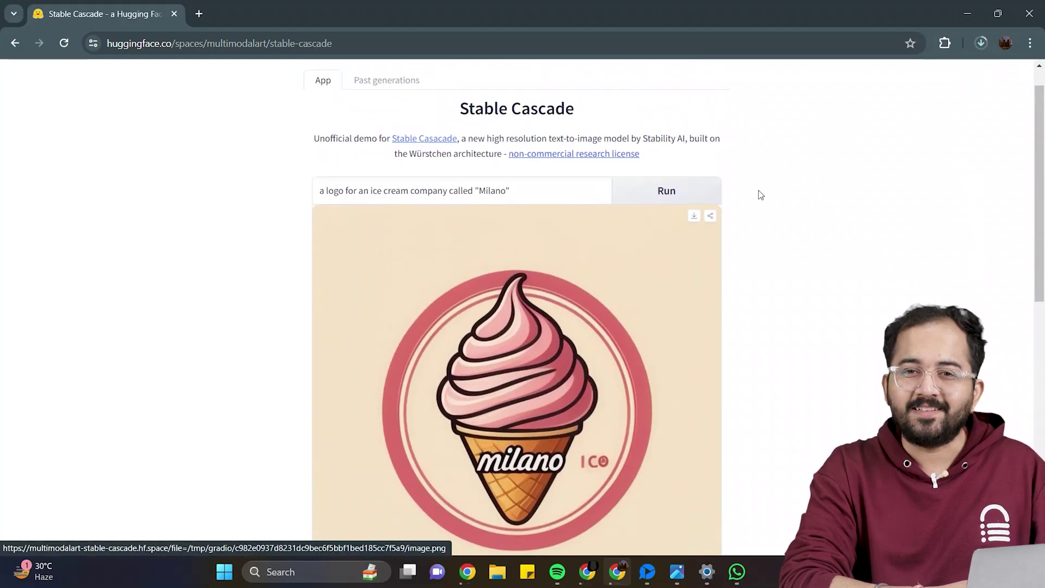